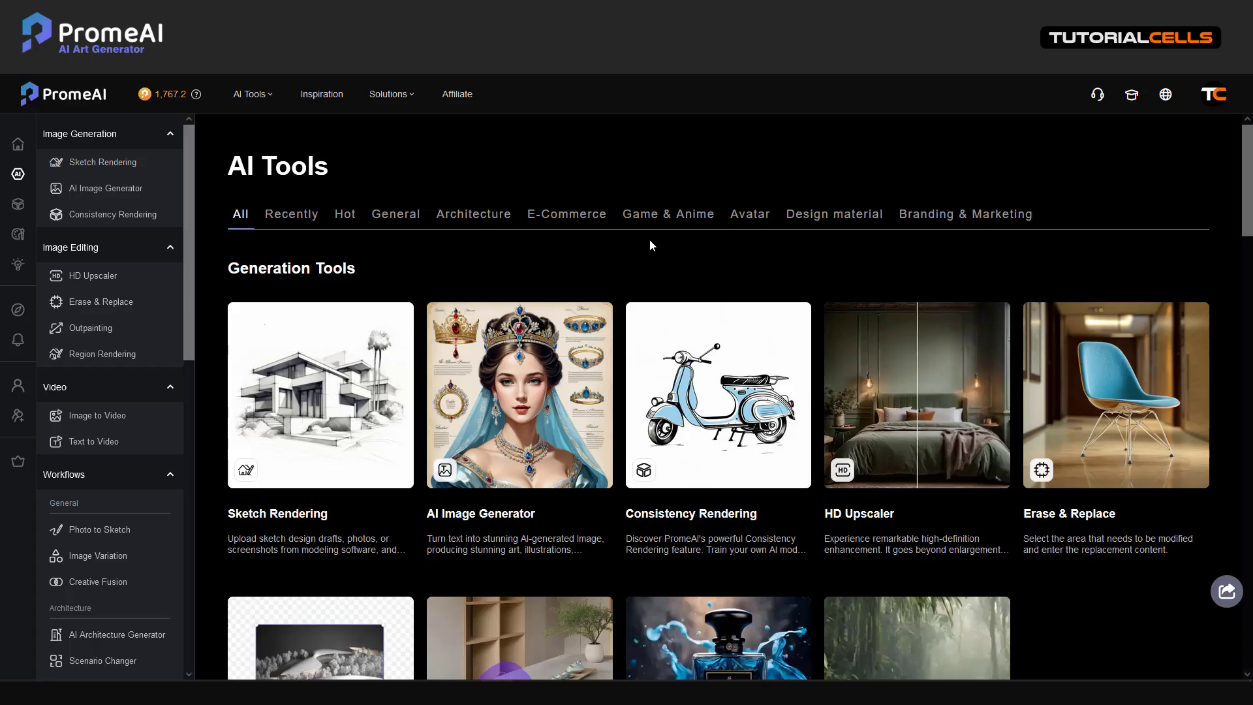
# Scroll through the AI Pixel Art Generator's Discover & Remix gallery and back to the top
pyautogui.scroll(-3, 146, 400)
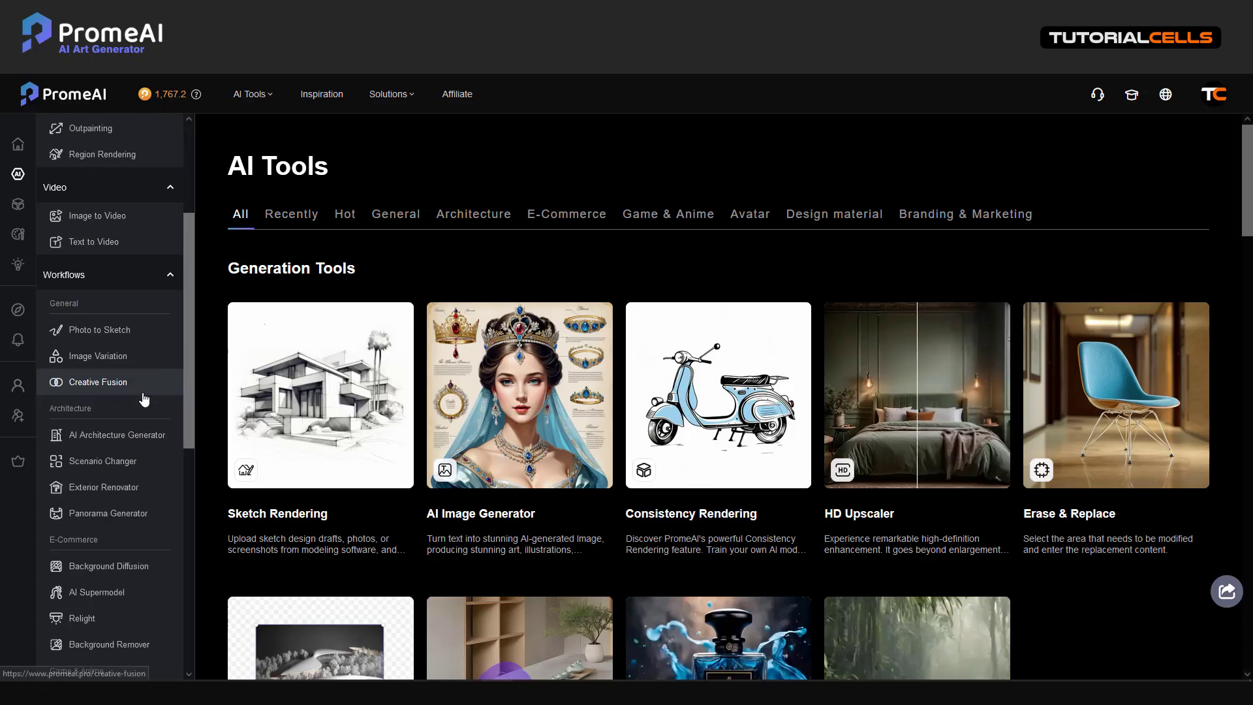
pyautogui.scroll(-3, 146, 396)
pyautogui.scroll(-1, 145, 399)
pyautogui.scroll(-1, 146, 400)
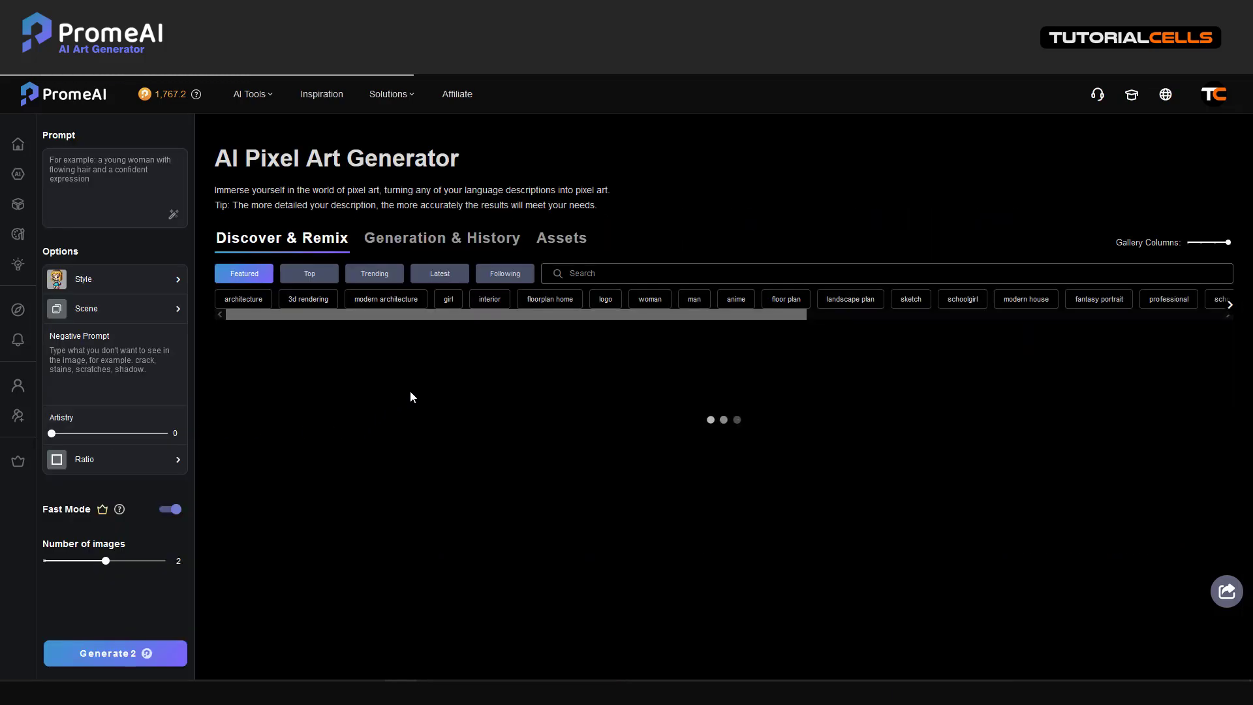
pyautogui.scroll(-2, 509, 423)
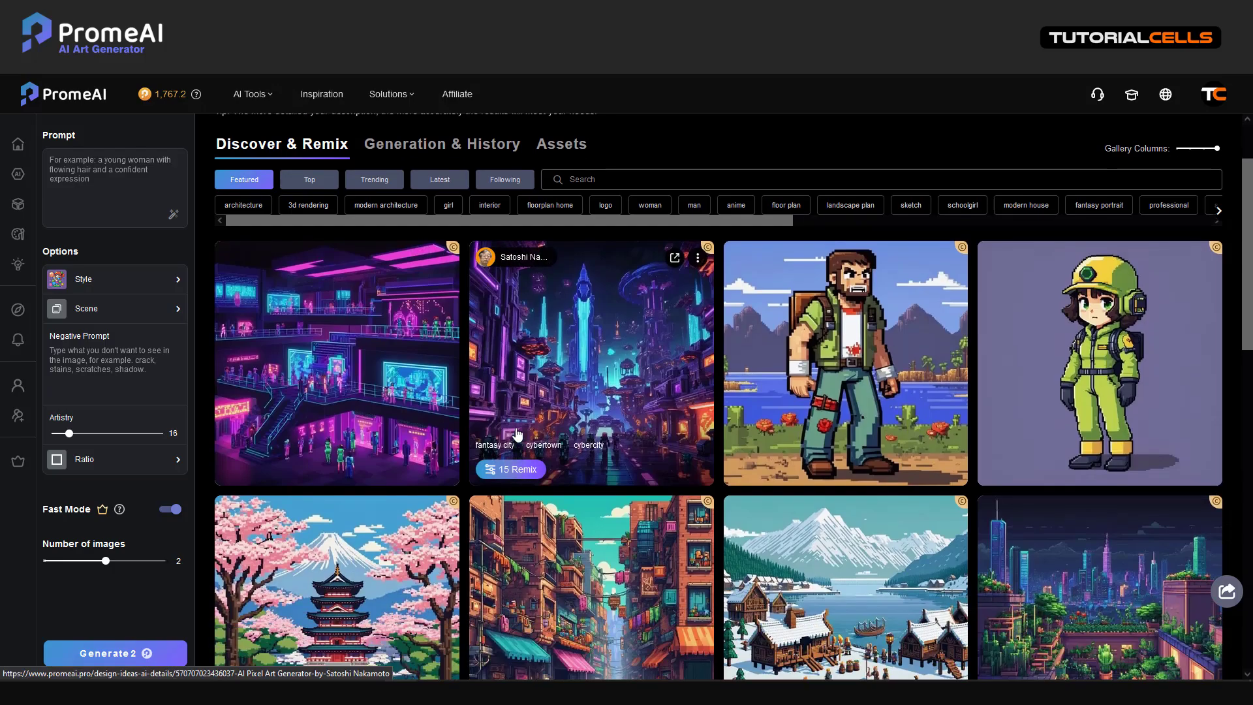
pyautogui.scroll(-2, 517, 434)
pyautogui.scroll(-2, 517, 434)
pyautogui.scroll(-3, 516, 432)
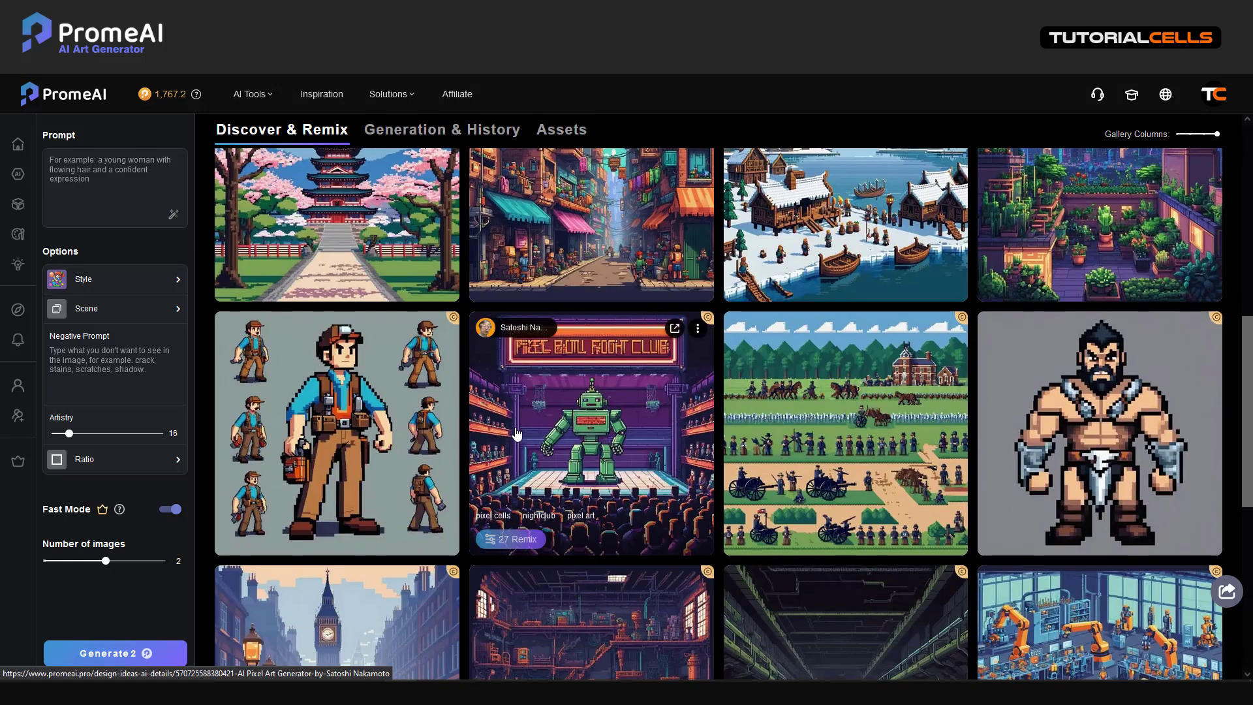
pyautogui.scroll(-2, 515, 432)
pyautogui.scroll(-3, 515, 428)
pyautogui.scroll(-1, 516, 431)
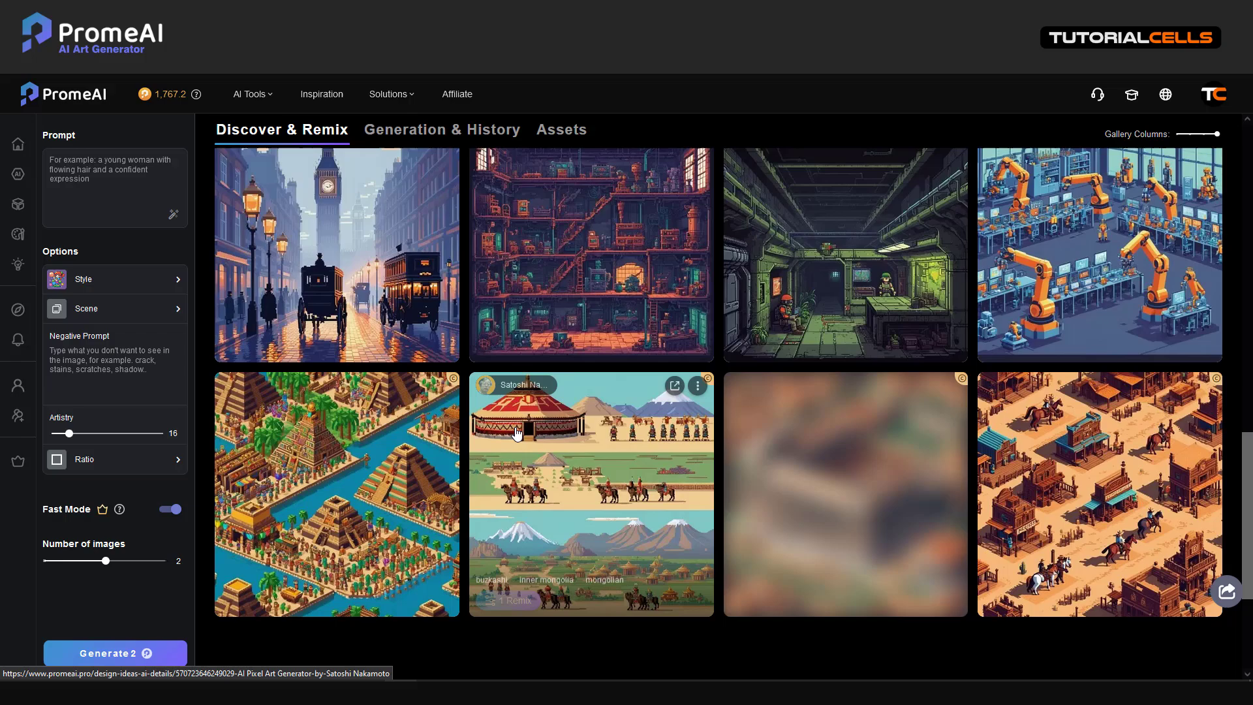
pyautogui.scroll(5, 516, 433)
pyautogui.scroll(10, 515, 433)
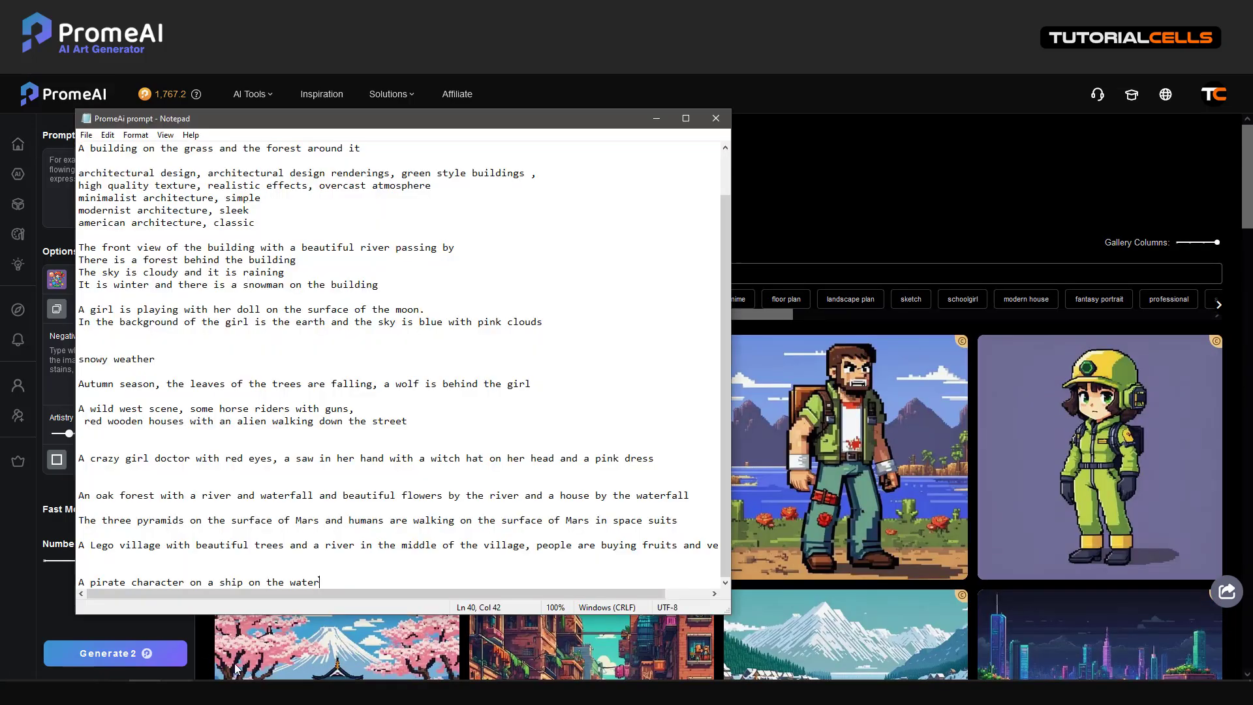
# Copy the Lego village line from the Notepad prompt notes into PromeAI's Prompt box
pyautogui.click(175, 691)
pyautogui.moveTo(79, 545); pyautogui.dragTo(739, 552)
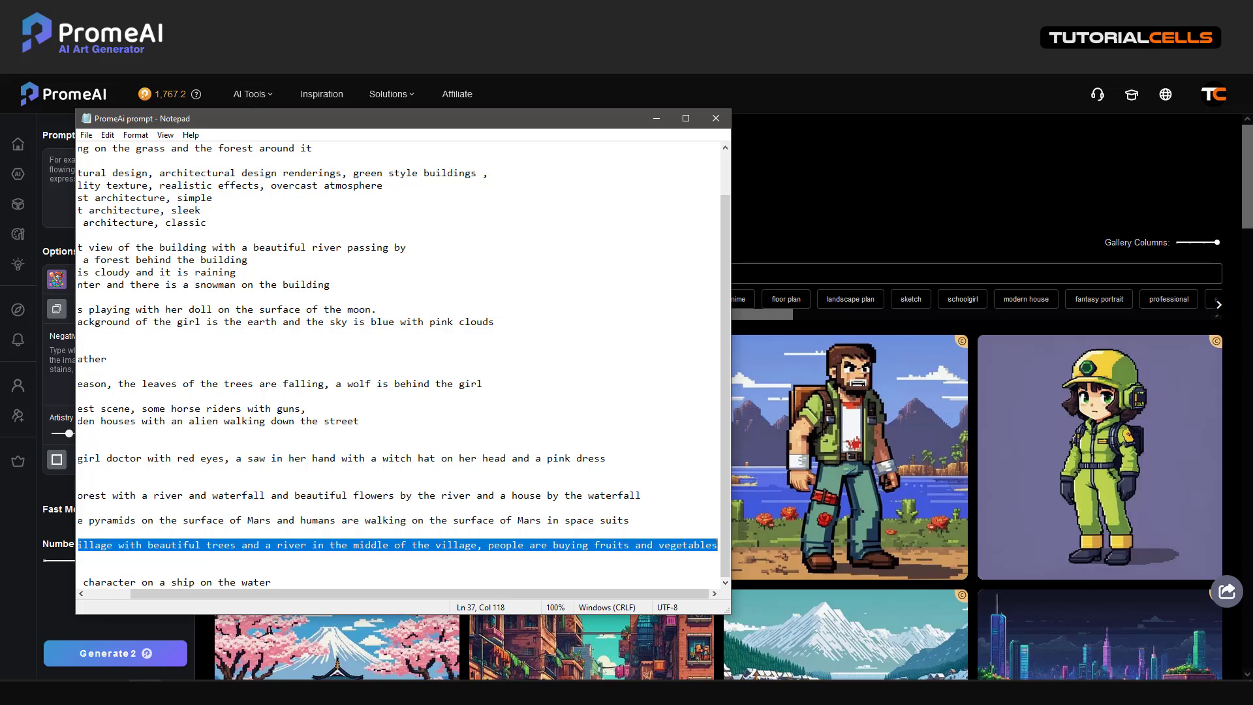
pyautogui.hotkey('alt', 'Tab')
pyautogui.click(101, 179)
pyautogui.write('A Lego village with beautiful trees and a river in the middle of the village, people are buying fruits and vegetables')
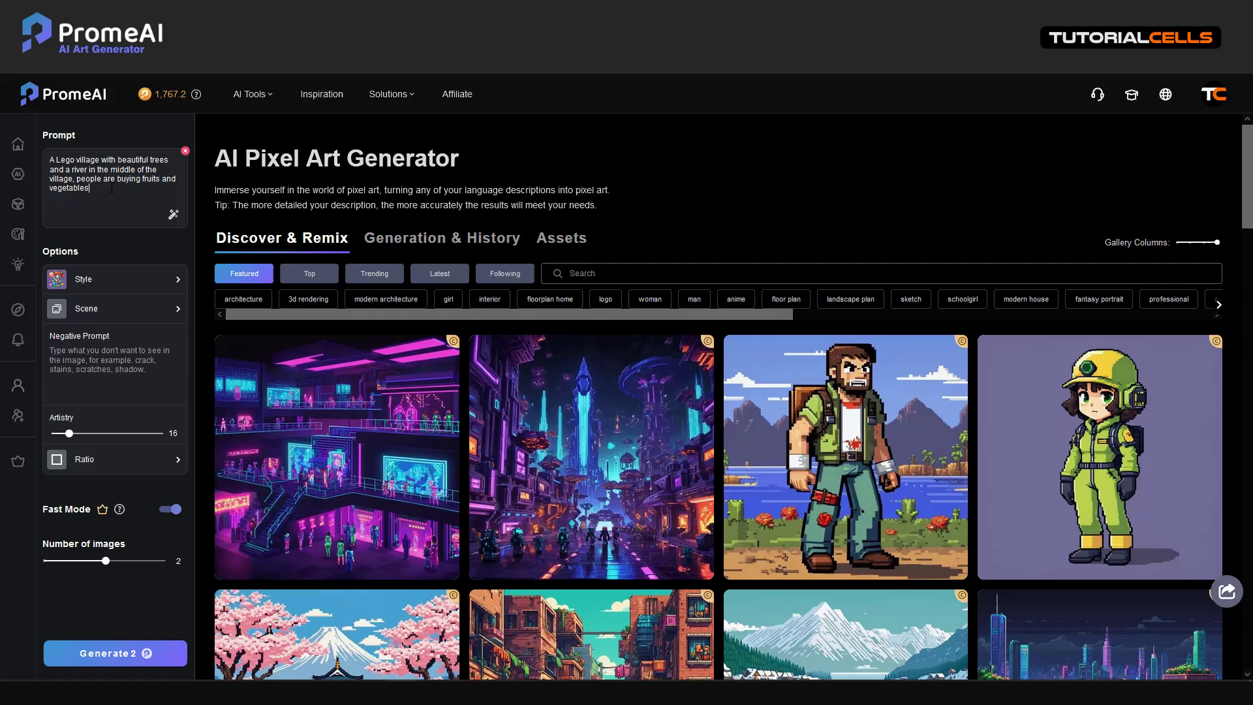
# Compare the Pixel 01 and Pixel 04 styles, settle on Pixel 02, and close the Scene panel
pyautogui.click(121, 287)
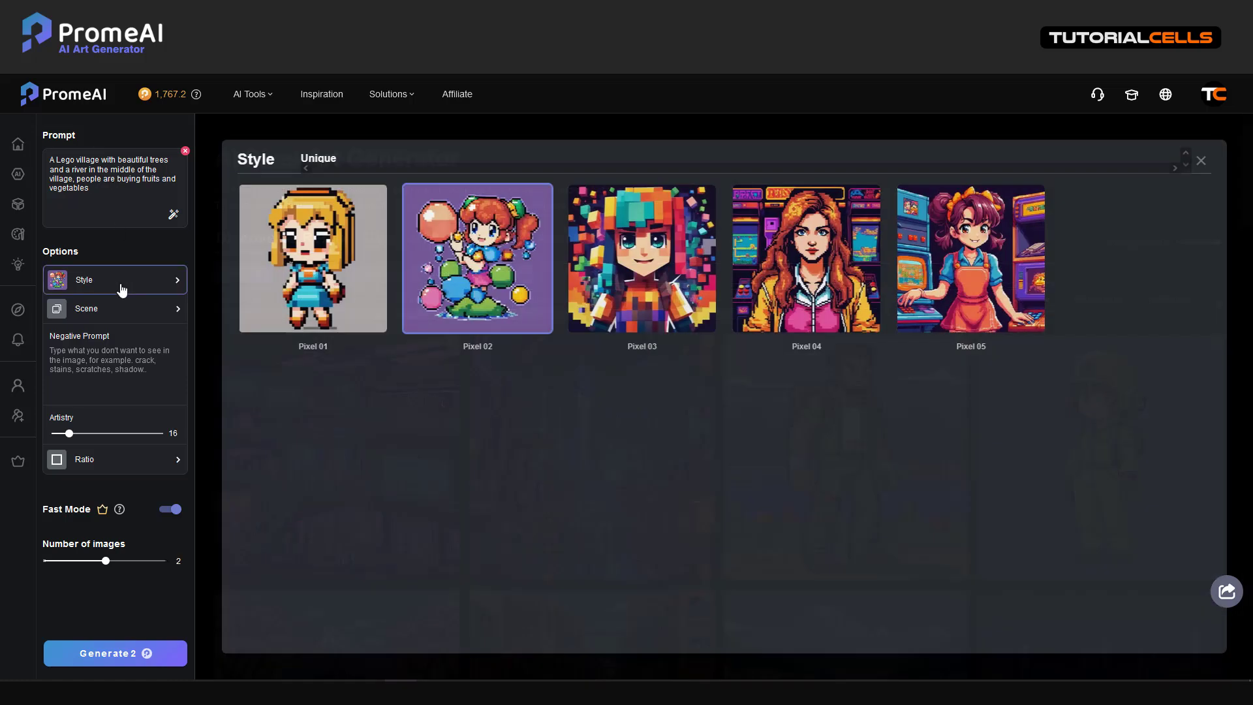
pyautogui.click(299, 280)
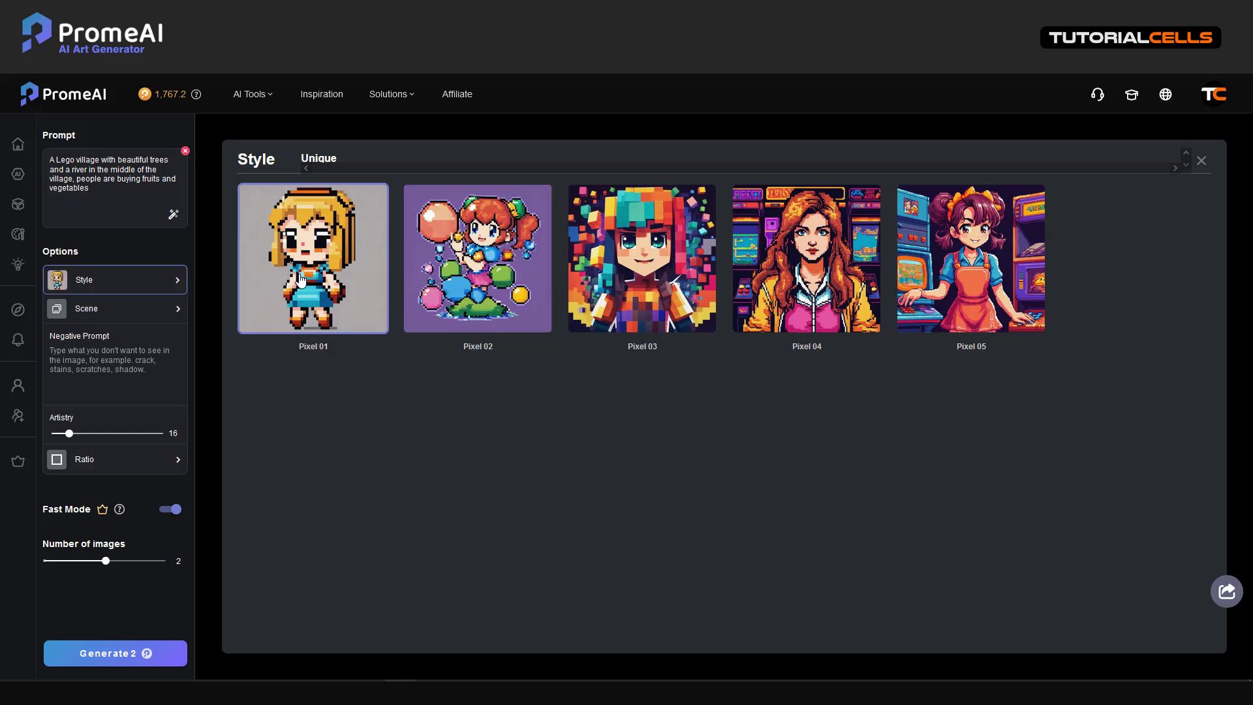
pyautogui.click(434, 285)
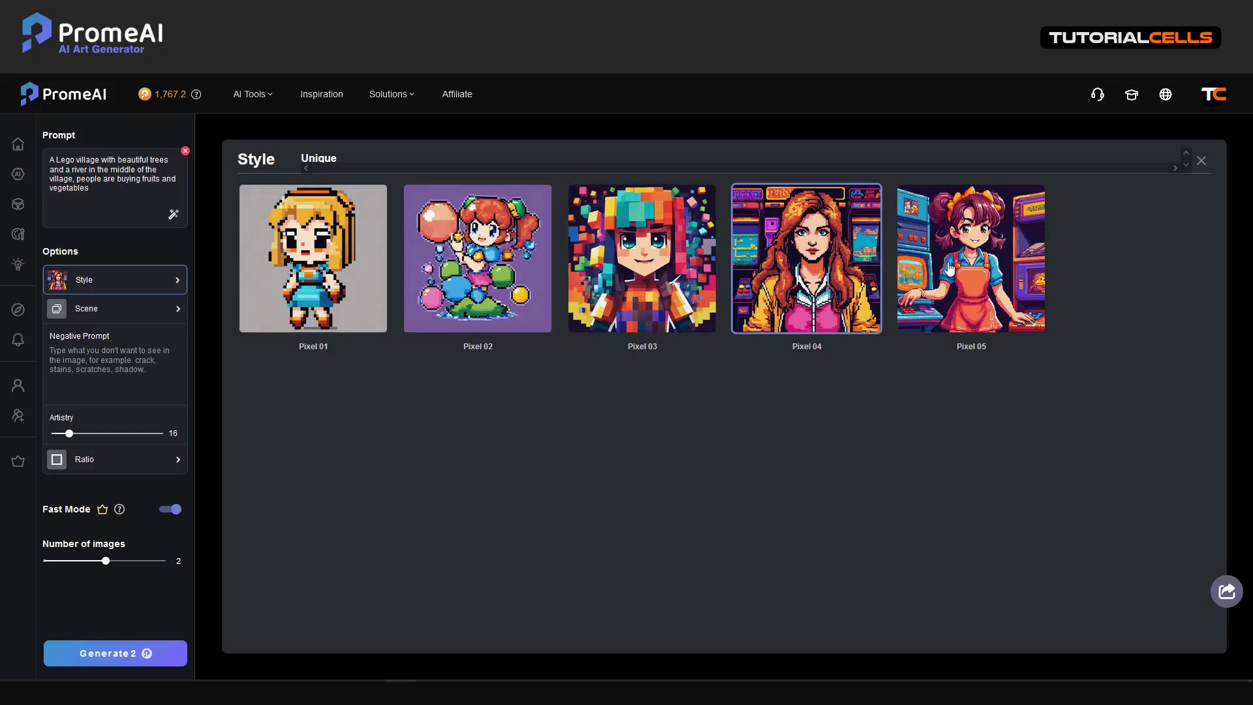
pyautogui.click(794, 269)
pyautogui.click(488, 277)
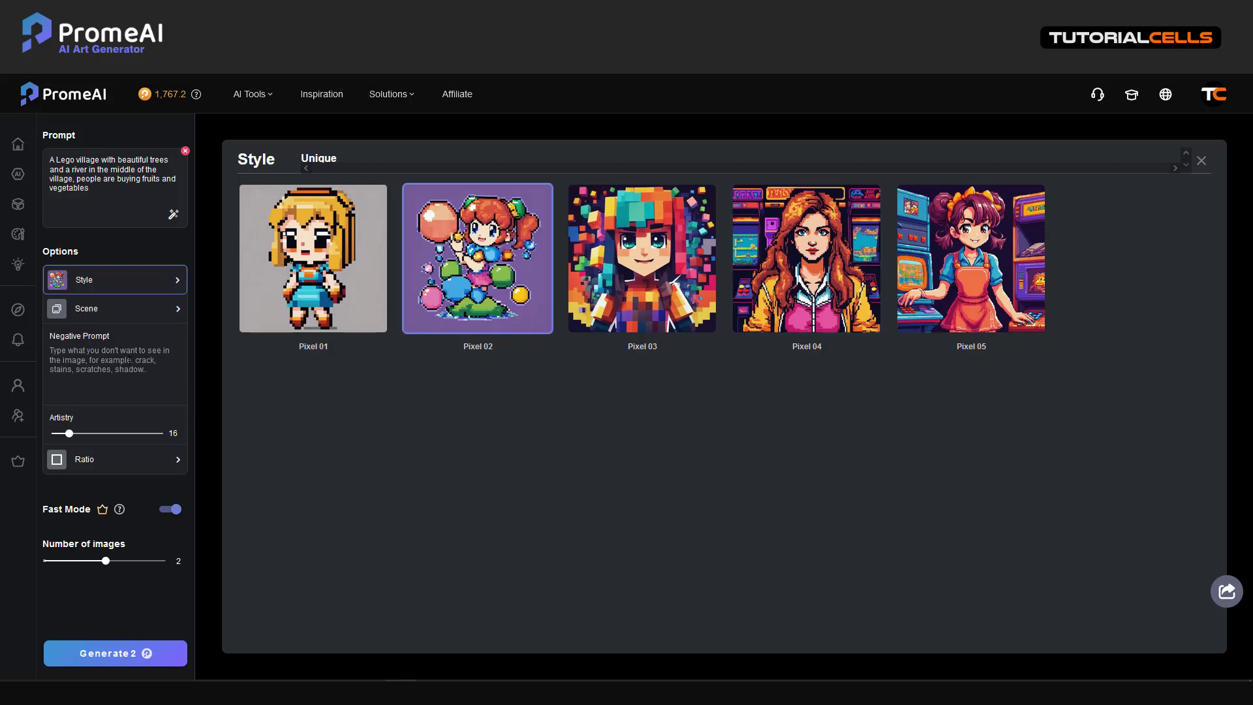
pyautogui.click(134, 321)
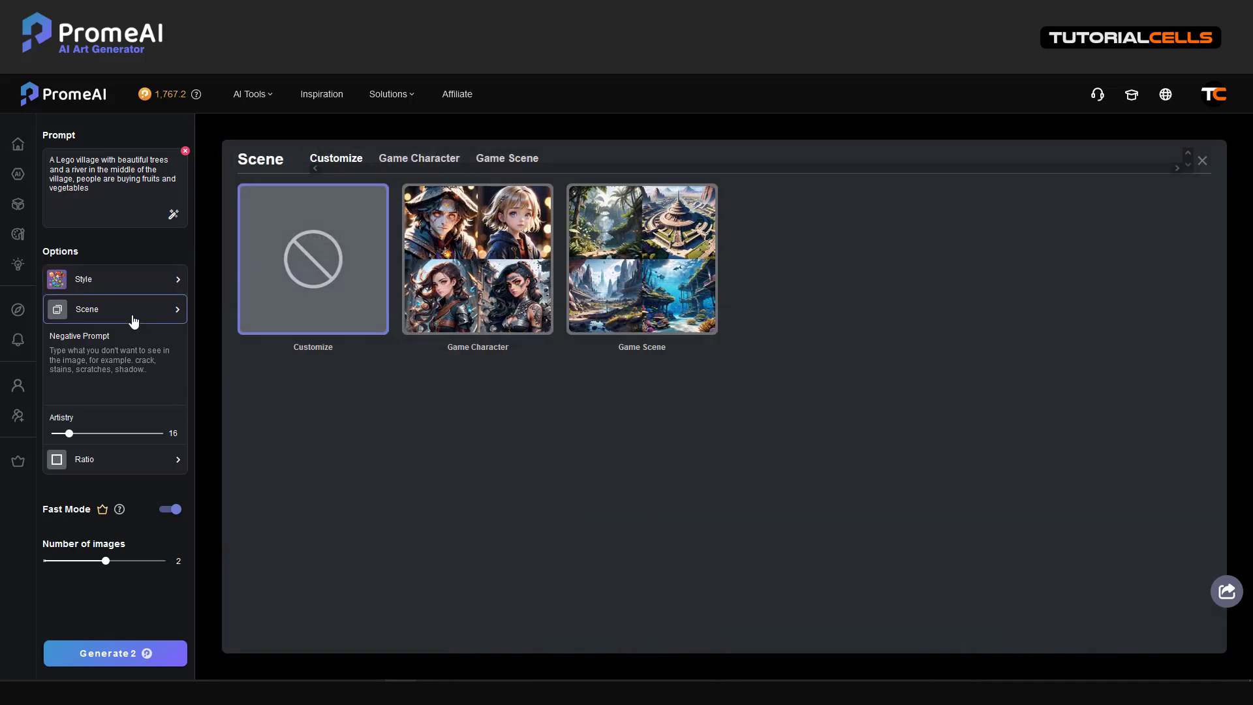
pyautogui.click(1202, 161)
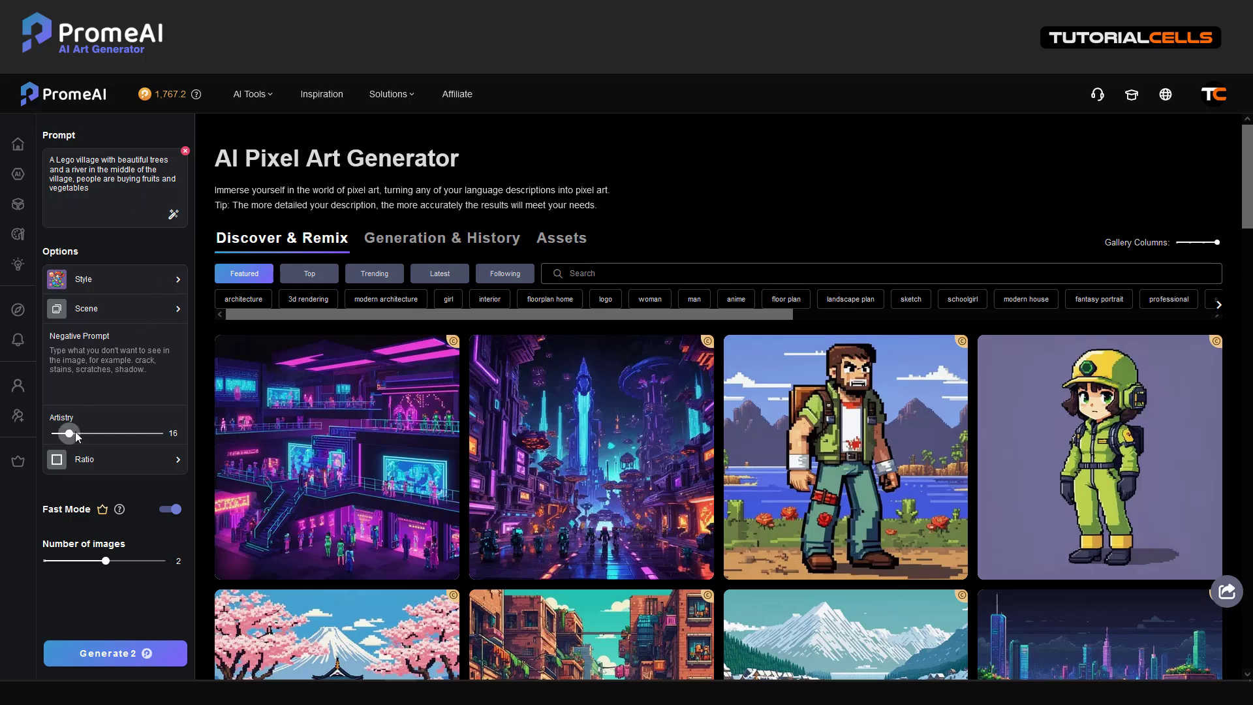
# Generate two Lego village images with artistry 24 at a 7:5 ratio
pyautogui.moveTo(68, 424); pyautogui.dragTo(81, 432)
pyautogui.click(115, 462)
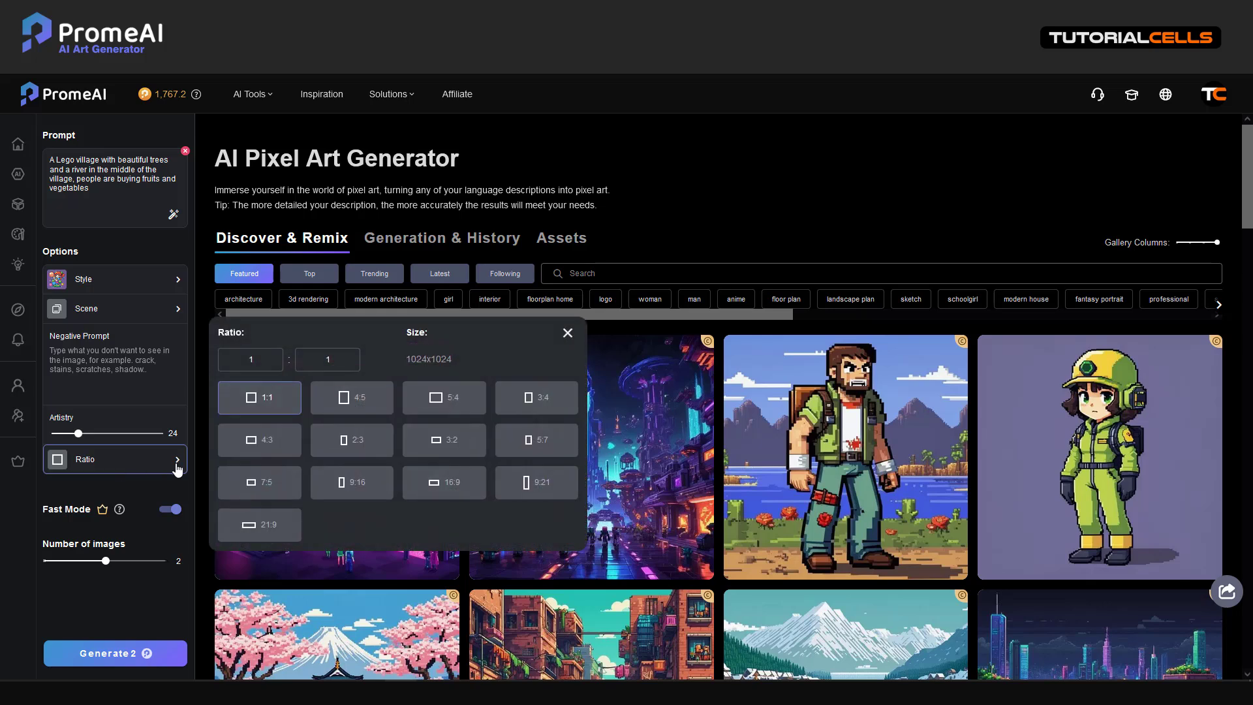
pyautogui.click(279, 497)
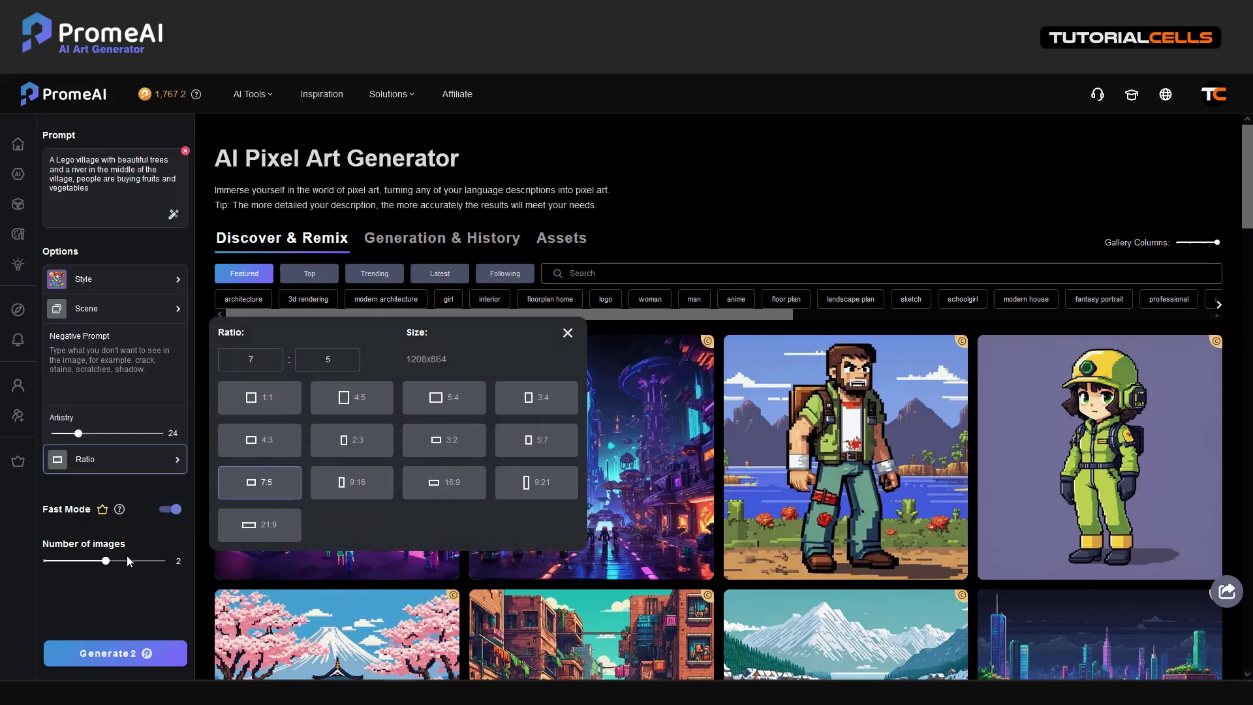
pyautogui.click(123, 658)
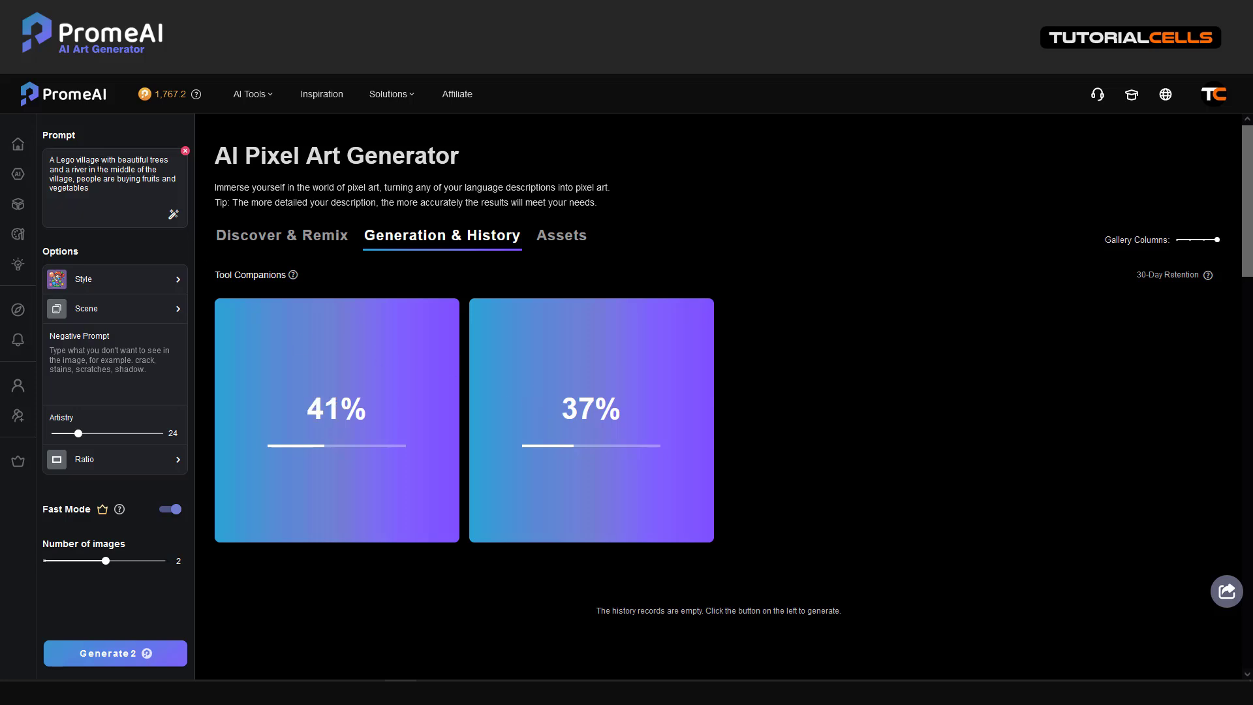
# View the second finished Lego village image full size, then close the viewer
pyautogui.moveTo(99, 160); pyautogui.dragTo(57, 160)
pyautogui.click(78, 169)
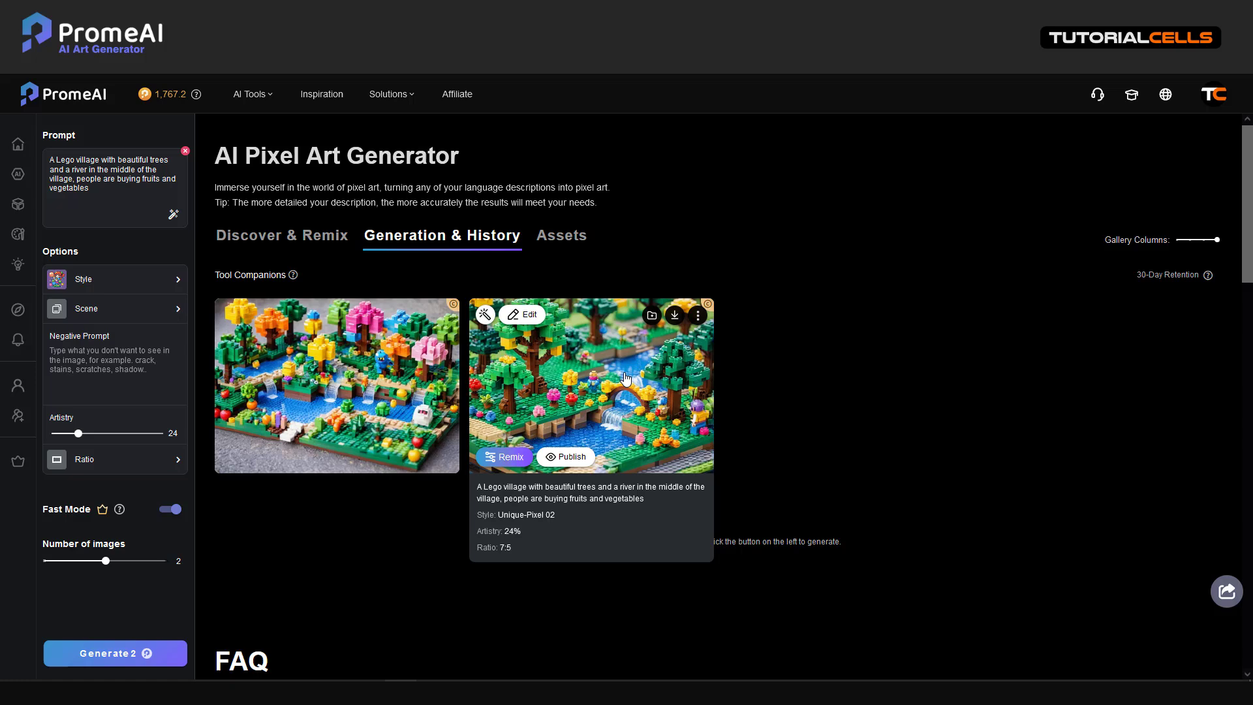
pyautogui.click(625, 378)
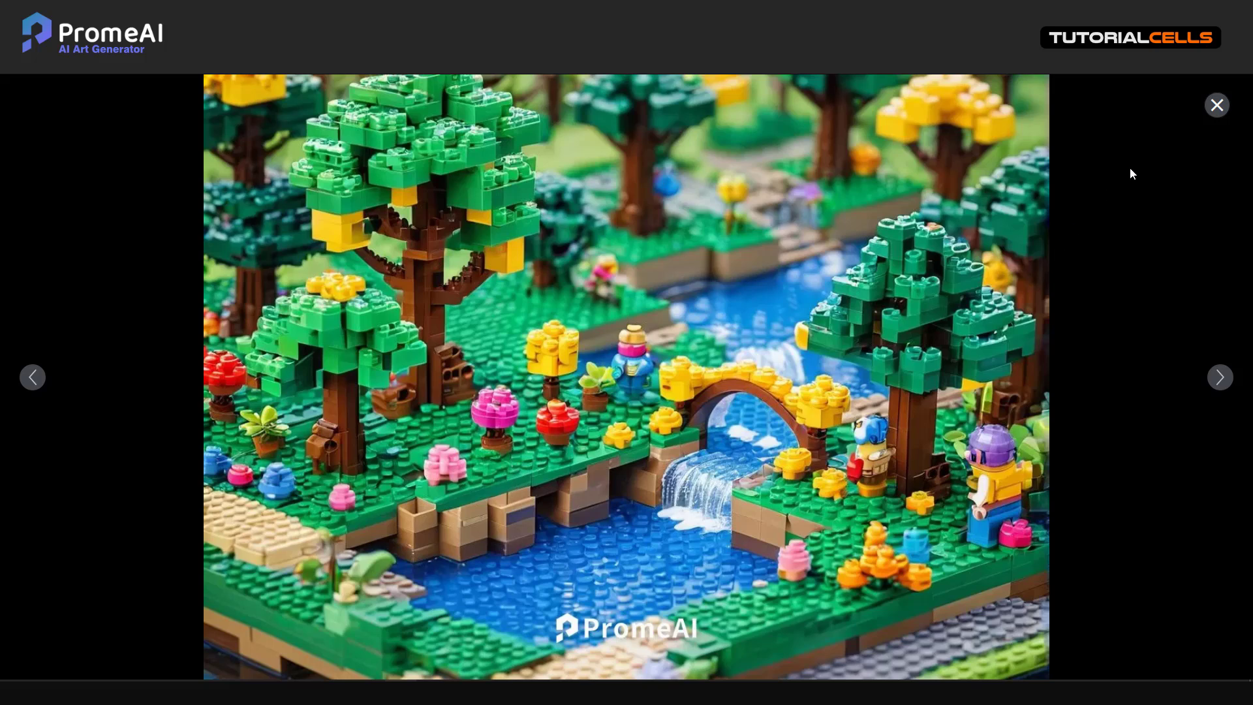
pyautogui.click(1216, 107)
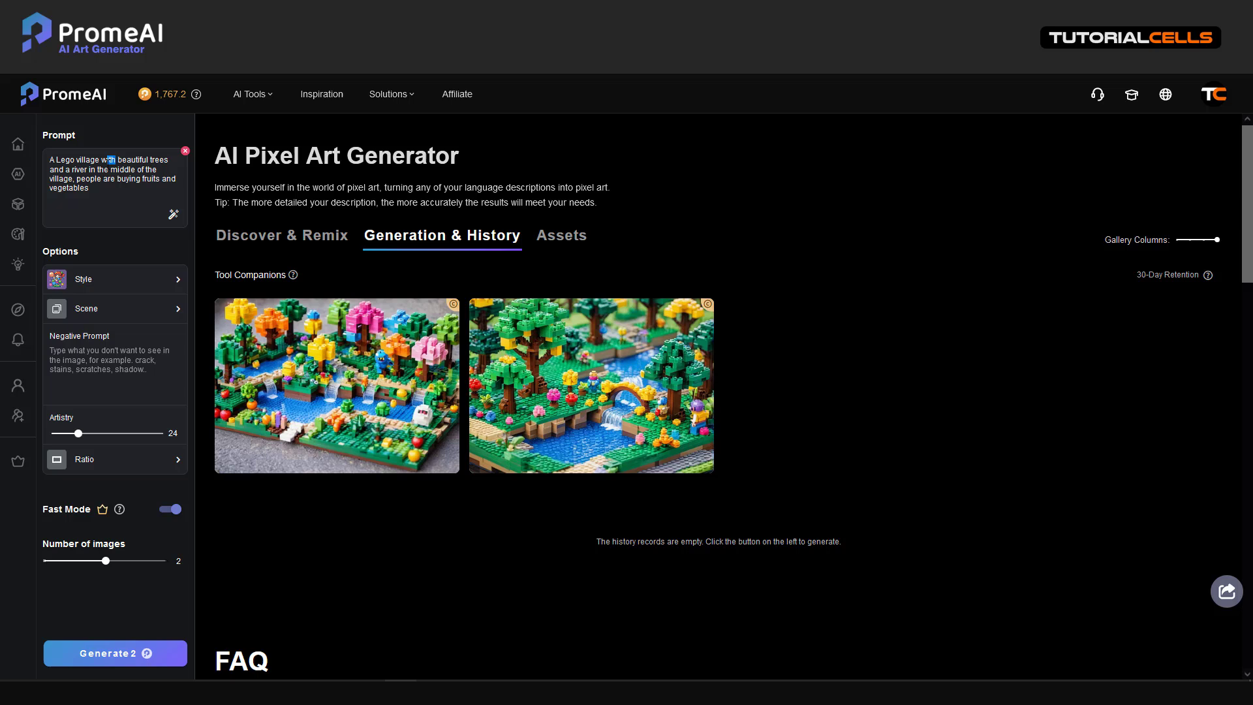
# Remove the word 'Lego' from the prompt and generate two new village images
pyautogui.doubleClick(62, 159)
pyautogui.press('BackSpace')
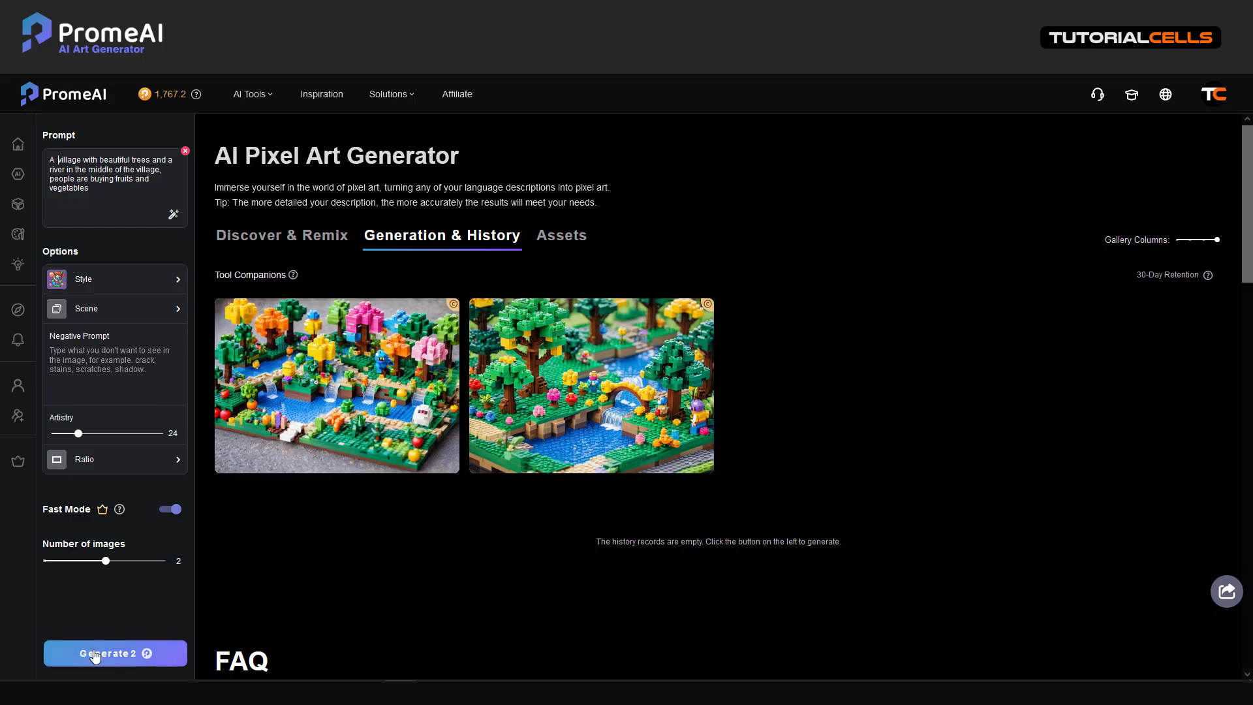
pyautogui.click(117, 653)
pyautogui.moveTo(337, 382)
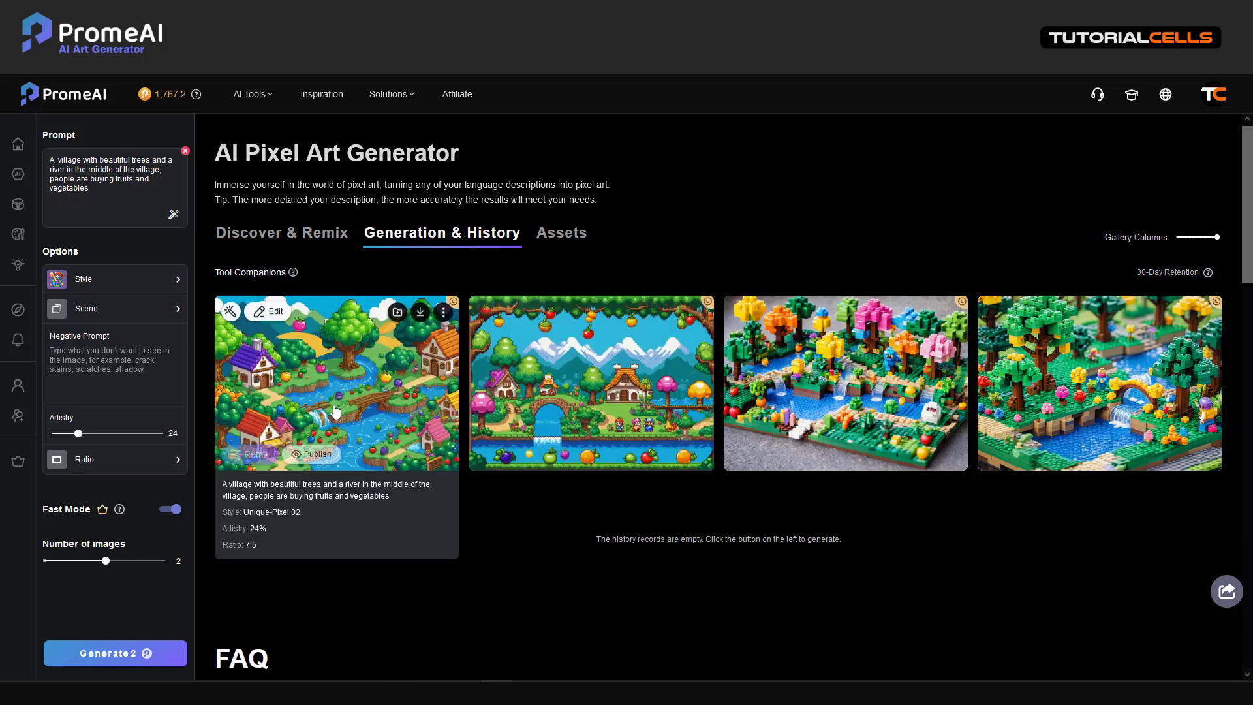
# View the first riverside village image full size, then clear the prompt
pyautogui.click(339, 411)
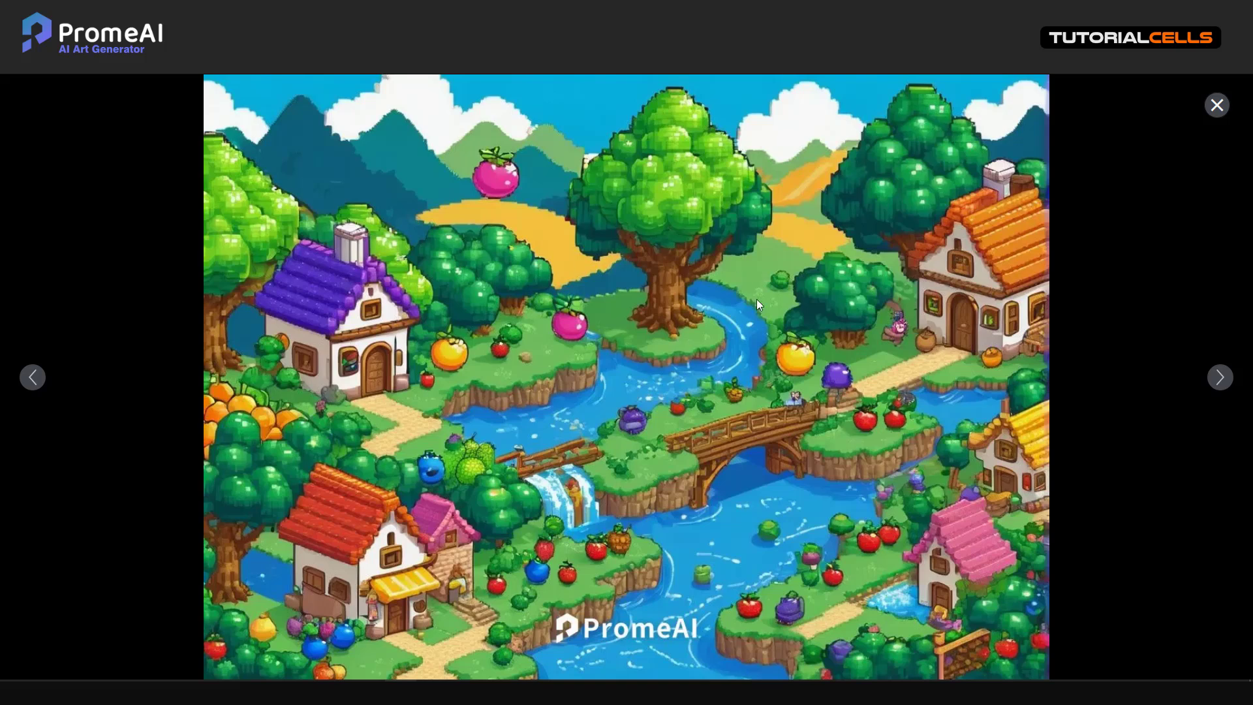
pyautogui.click(1217, 105)
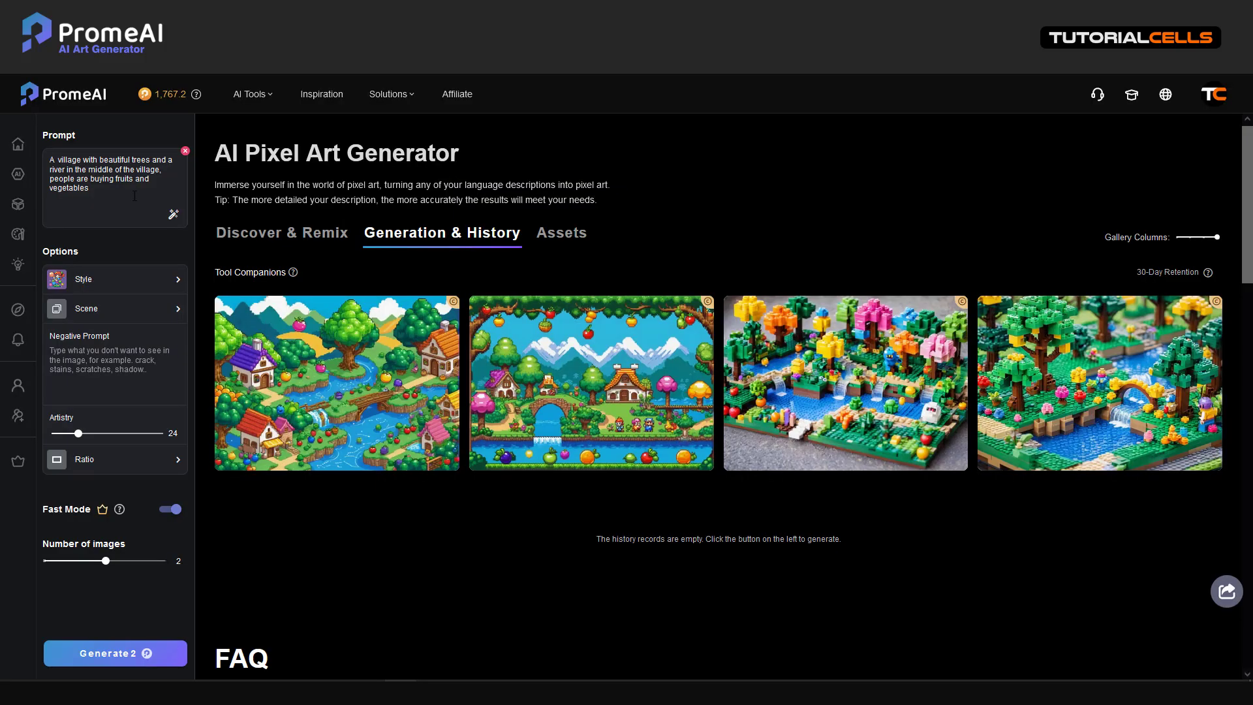
pyautogui.click(185, 150)
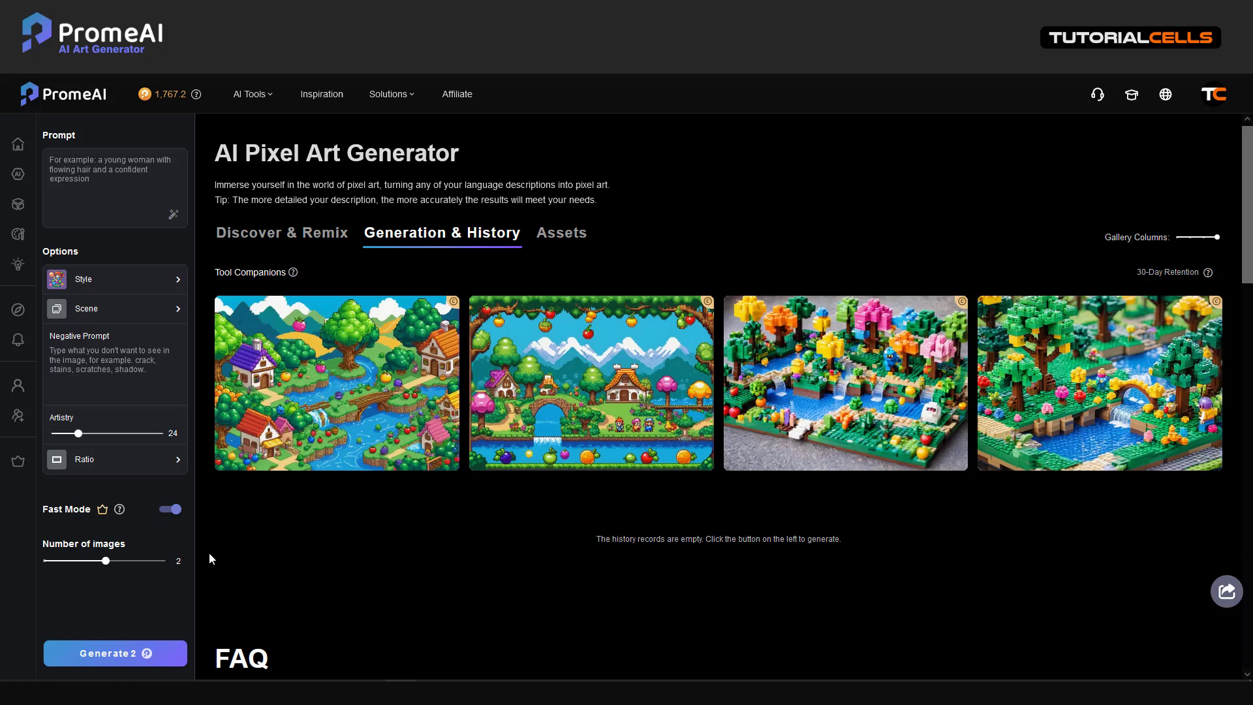
# Paste the pirate-on-a-ship line from the Notepad notes into PromeAI's Prompt box
pyautogui.click(156, 679)
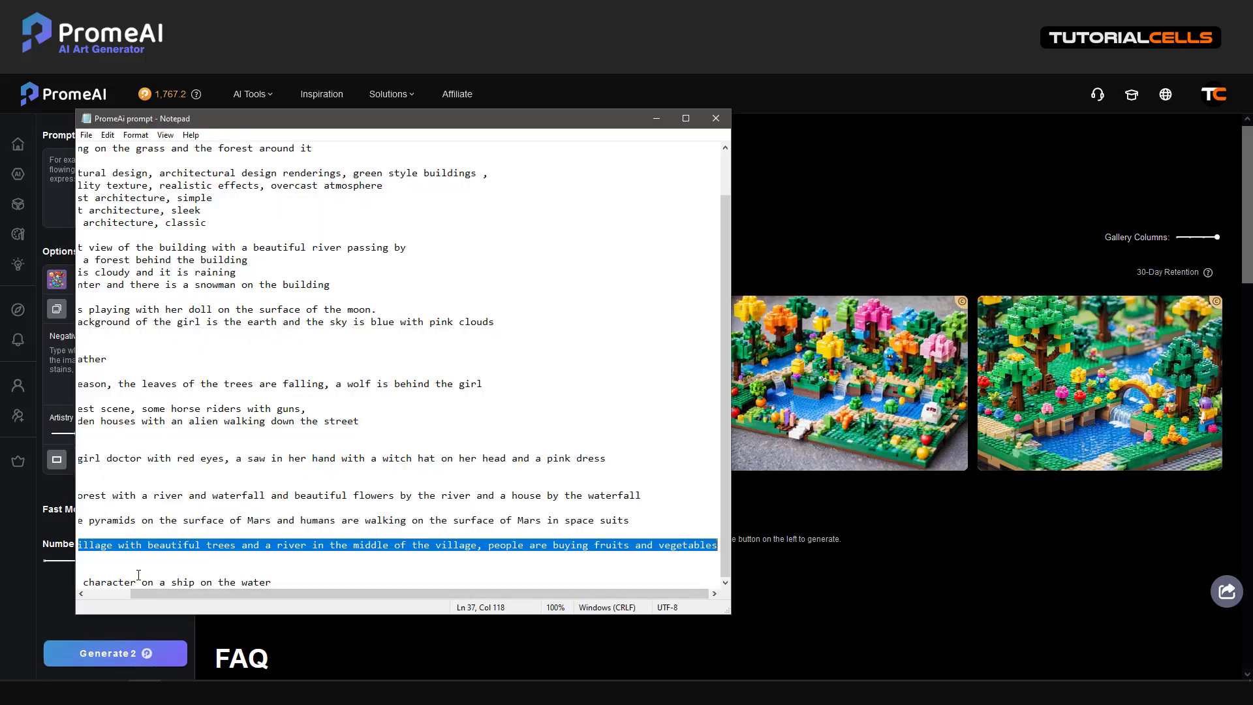
pyautogui.moveTo(272, 582); pyautogui.dragTo(79, 582)
pyautogui.hotkey('ctrl', 'c')
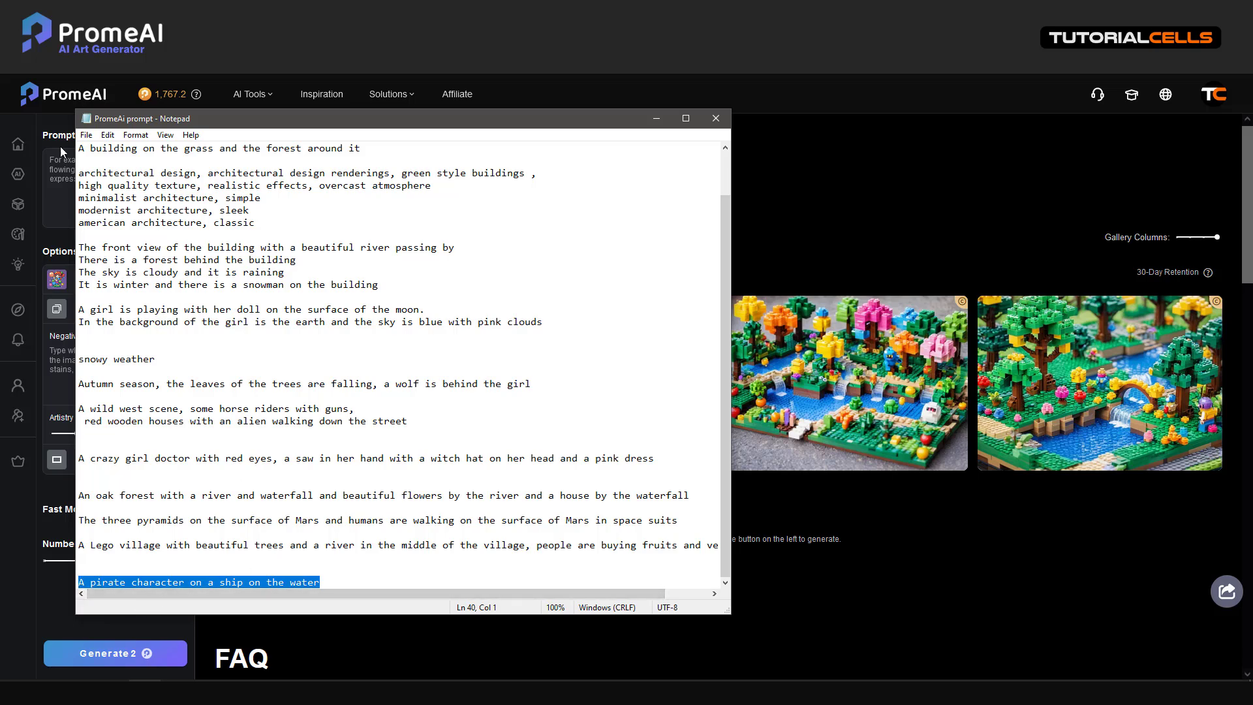
pyautogui.click(209, 92)
pyautogui.hotkey('ctrl', 'v')
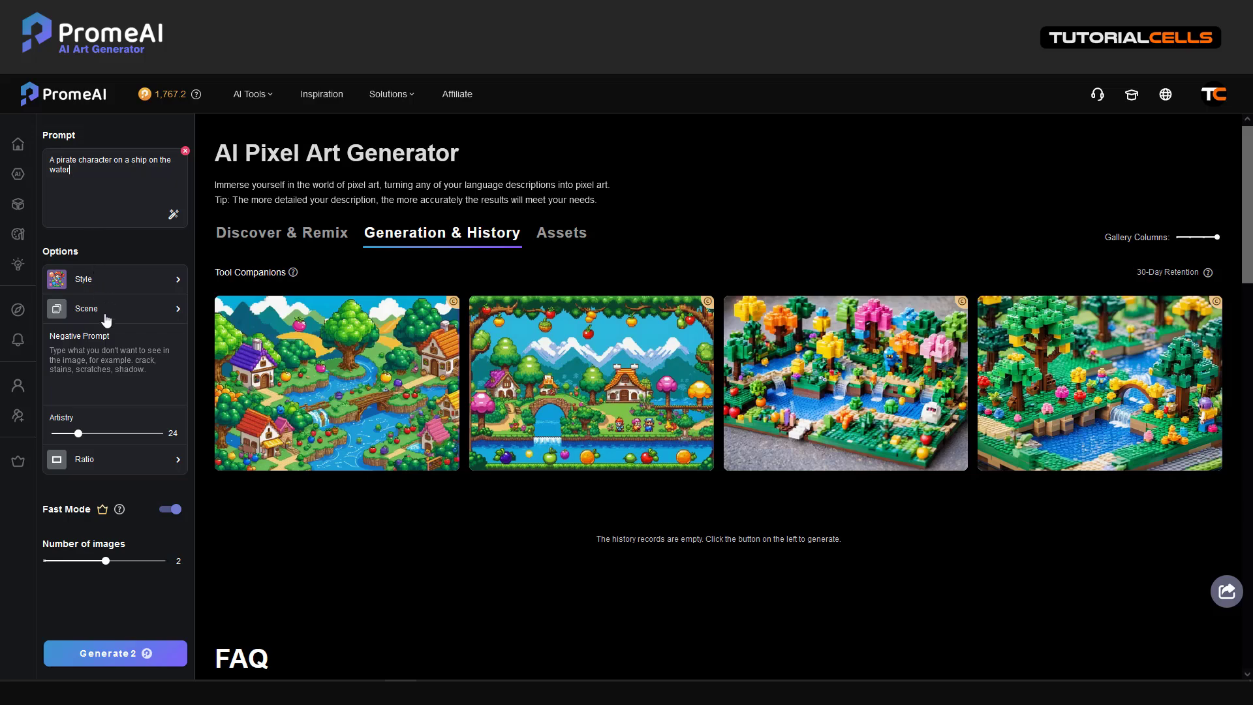
pyautogui.click(111, 282)
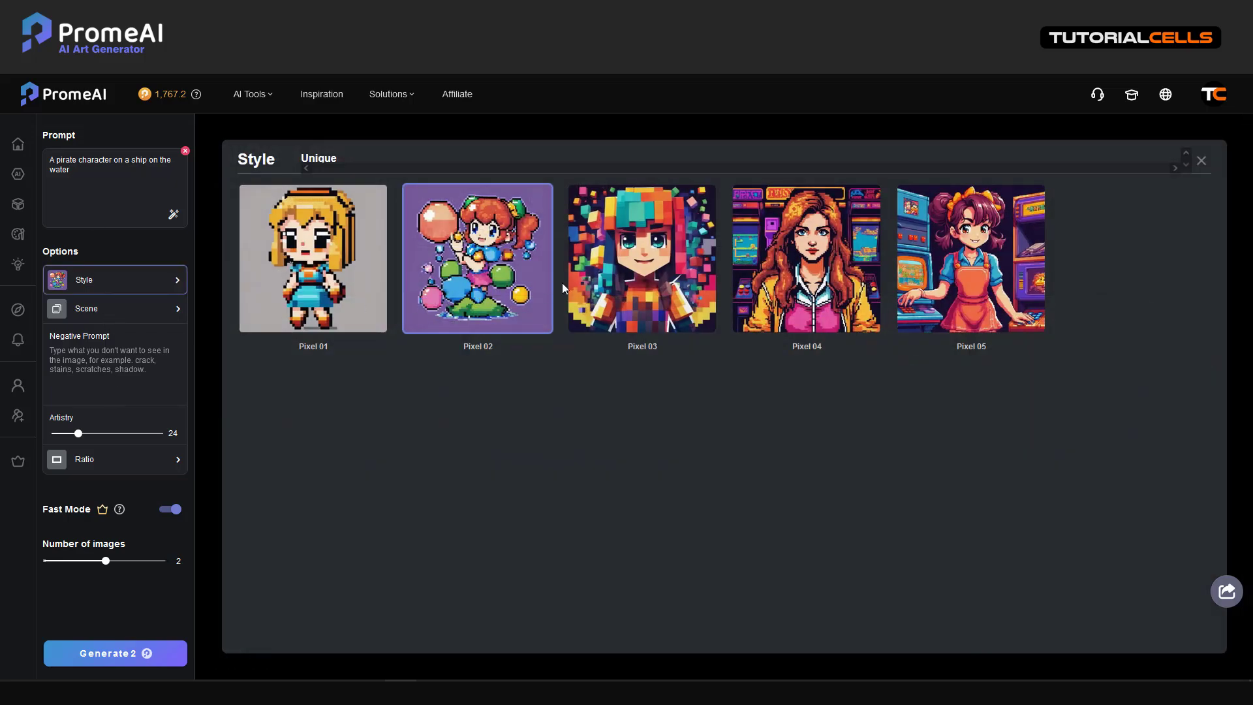
# Generate two pirate-on-a-ship images in style Pixel 04 at artistry 43
pyautogui.click(823, 303)
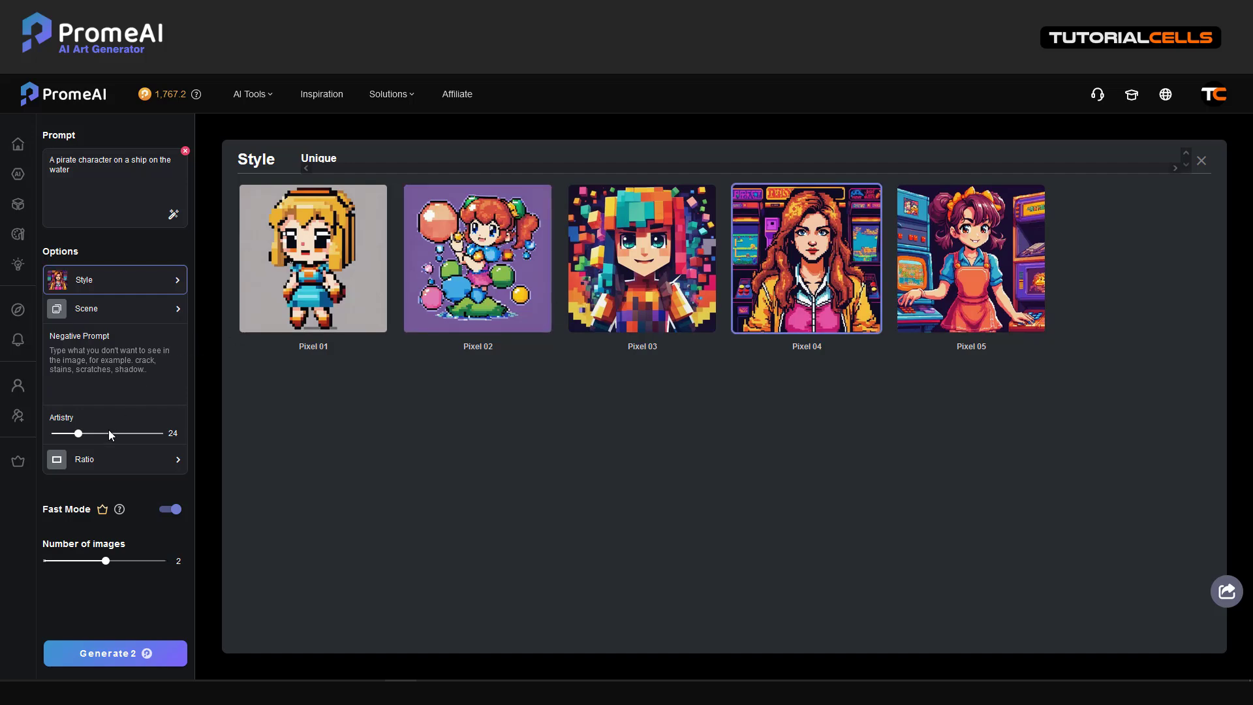
pyautogui.click(99, 433)
pyautogui.click(113, 653)
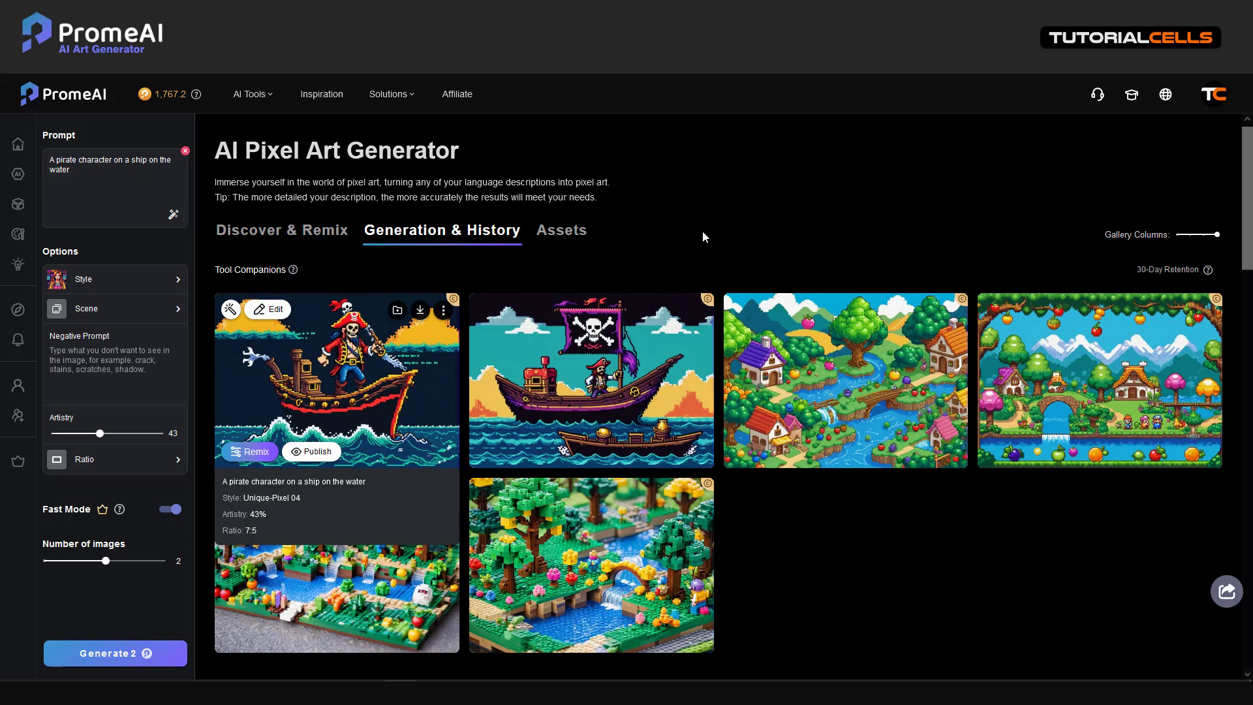
# Publish the first pirate image as 'a pixeled image of a pirate on a boat' with pirate tags
pyautogui.click(347, 388)
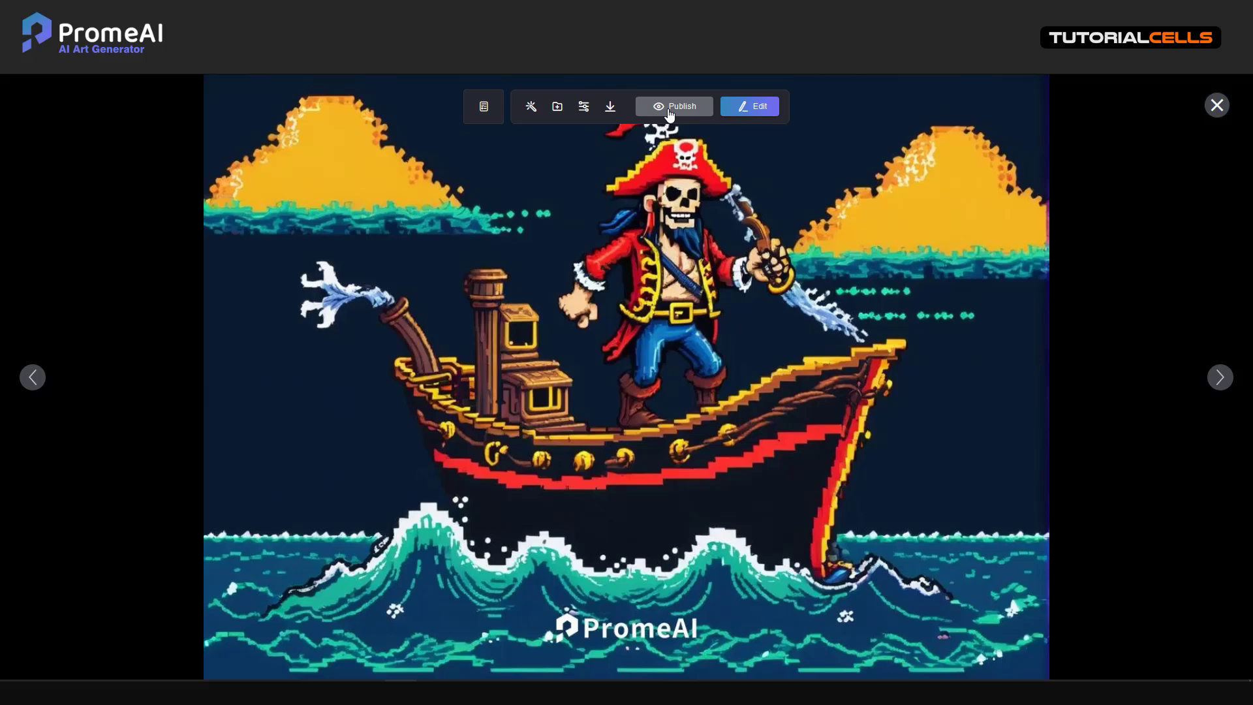
pyautogui.click(685, 107)
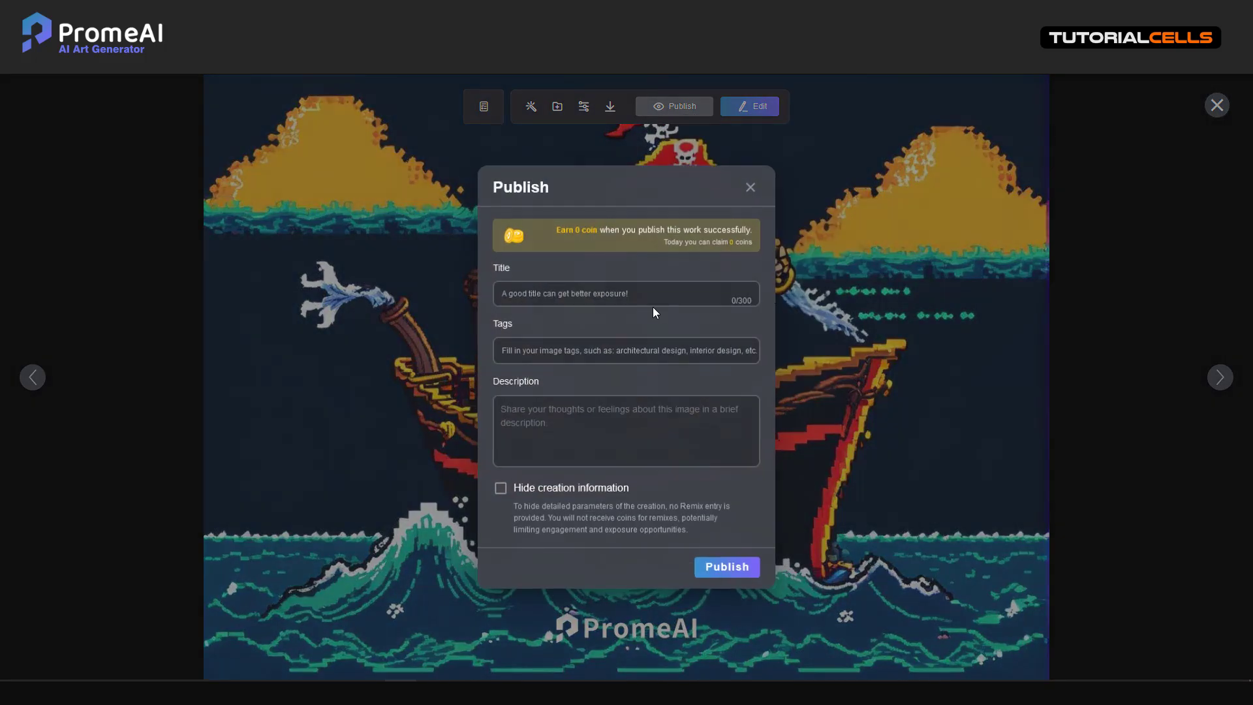
pyautogui.click(740, 577)
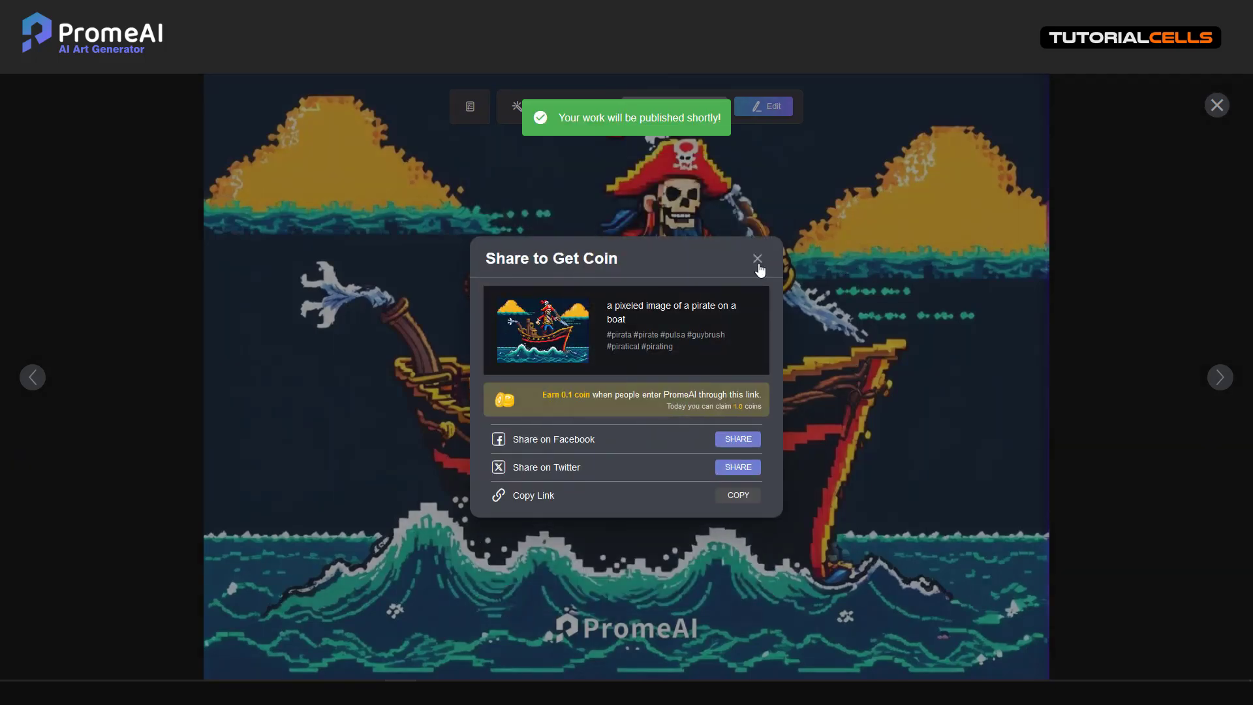
pyautogui.click(758, 260)
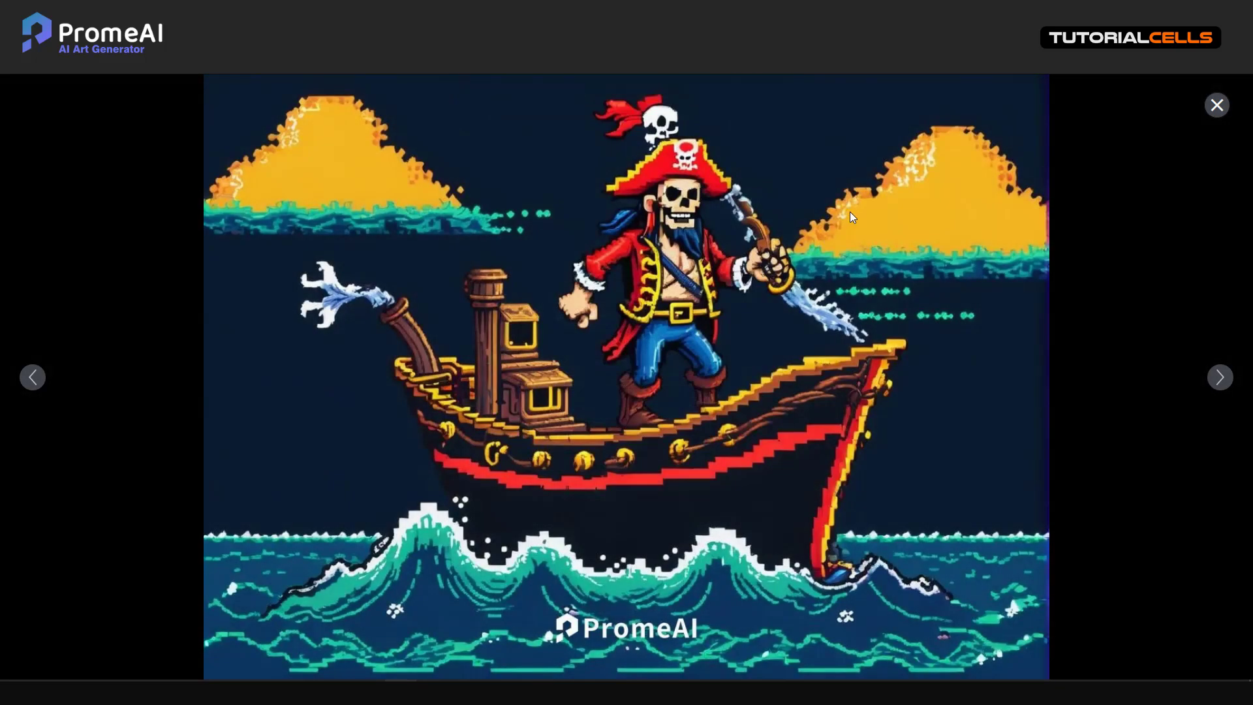
# Close the pirate image viewer and bring up the account menu's profile link
pyautogui.click(1217, 105)
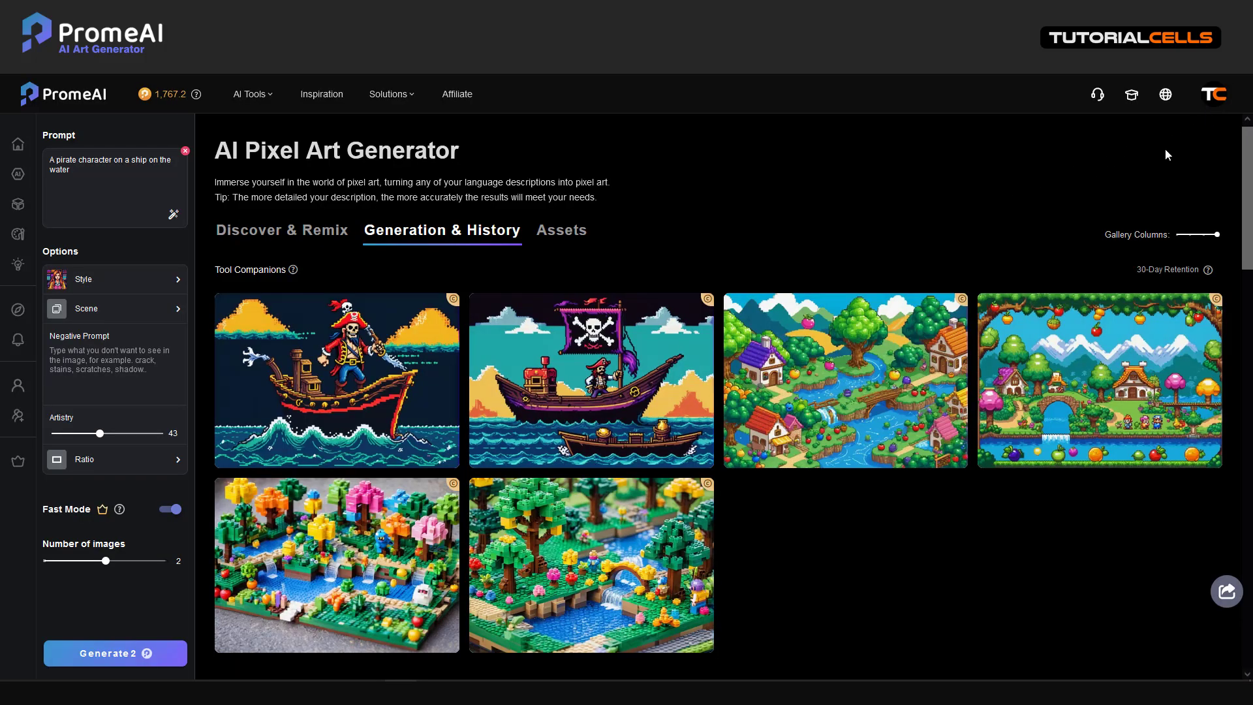
pyautogui.click(1215, 109)
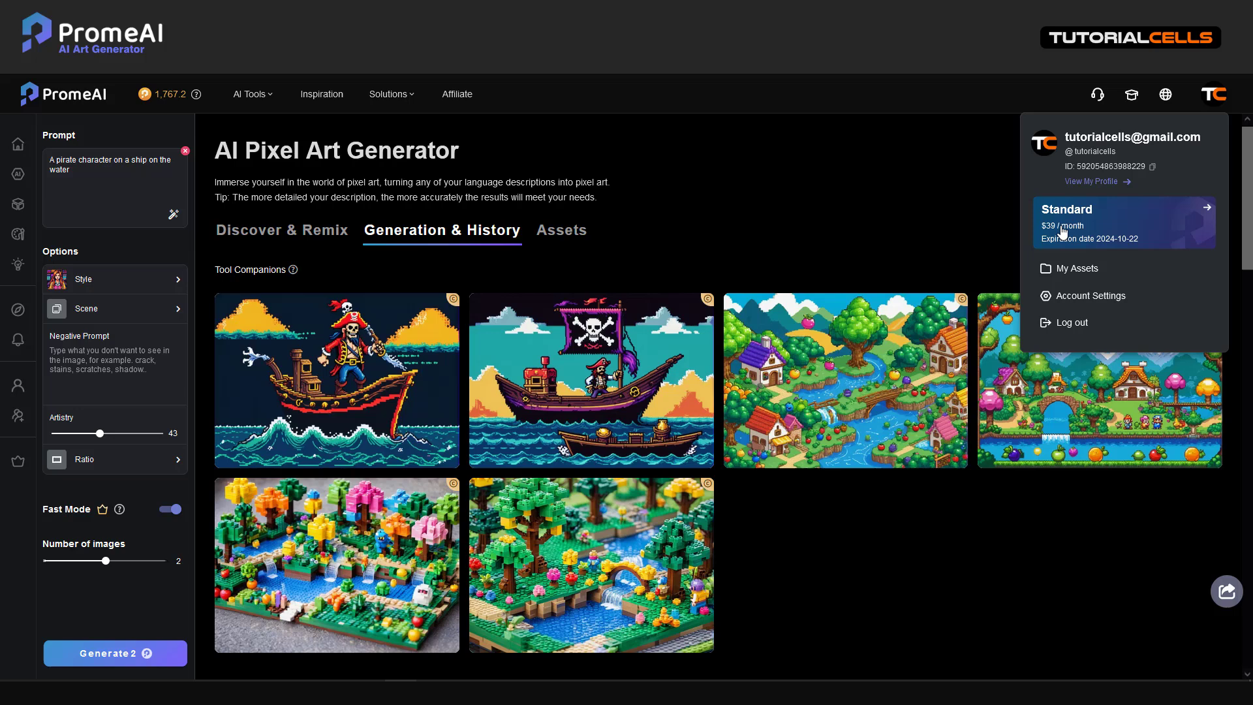
pyautogui.rightClick(1086, 192)
pyautogui.press('Escape')
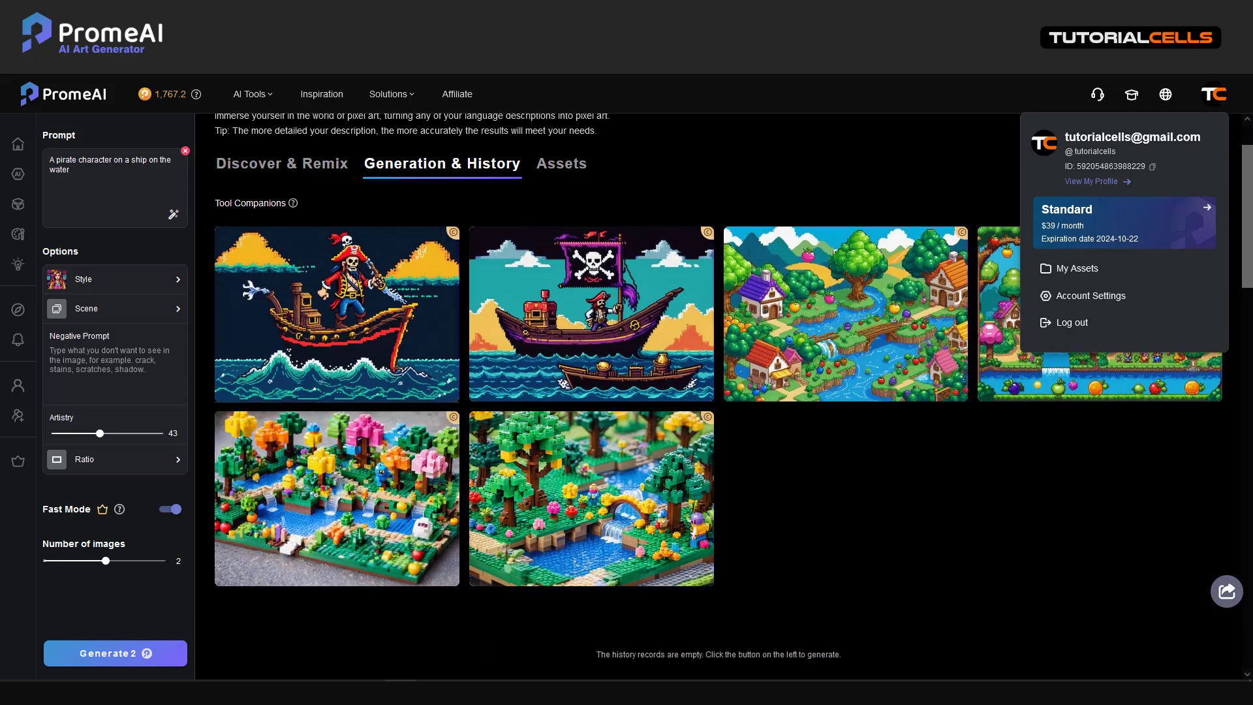
# Browse the profile's 13 works, headed by the pirate image, then expand the YouTube video description
pyautogui.click(369, 73)
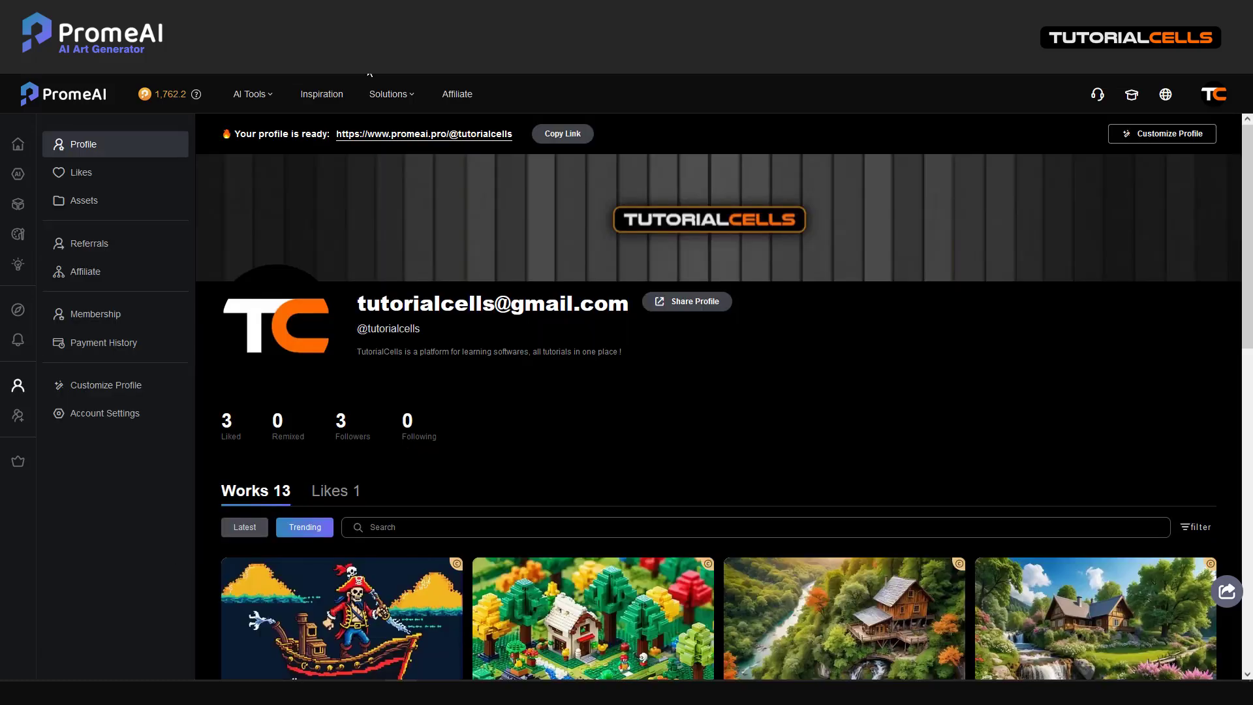
pyautogui.scroll(-4, 596, 360)
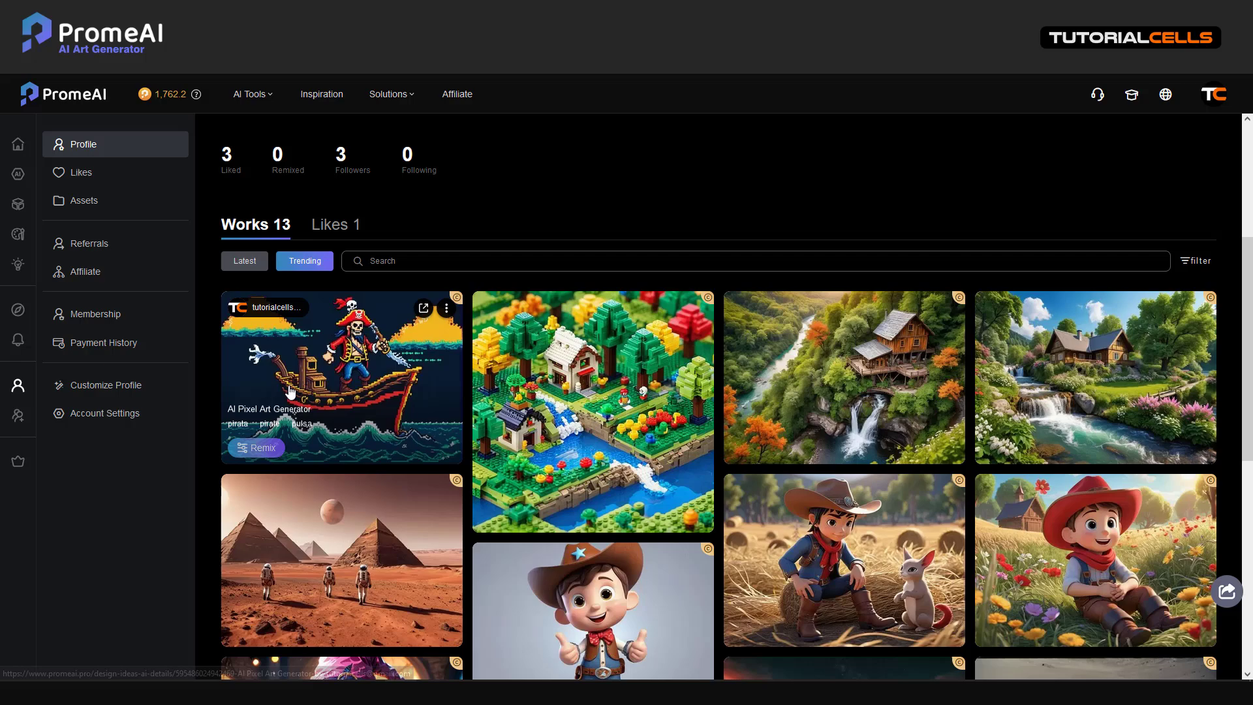
pyautogui.scroll(-3, 290, 392)
pyautogui.scroll(-2, 291, 391)
pyautogui.scroll(5, 307, 392)
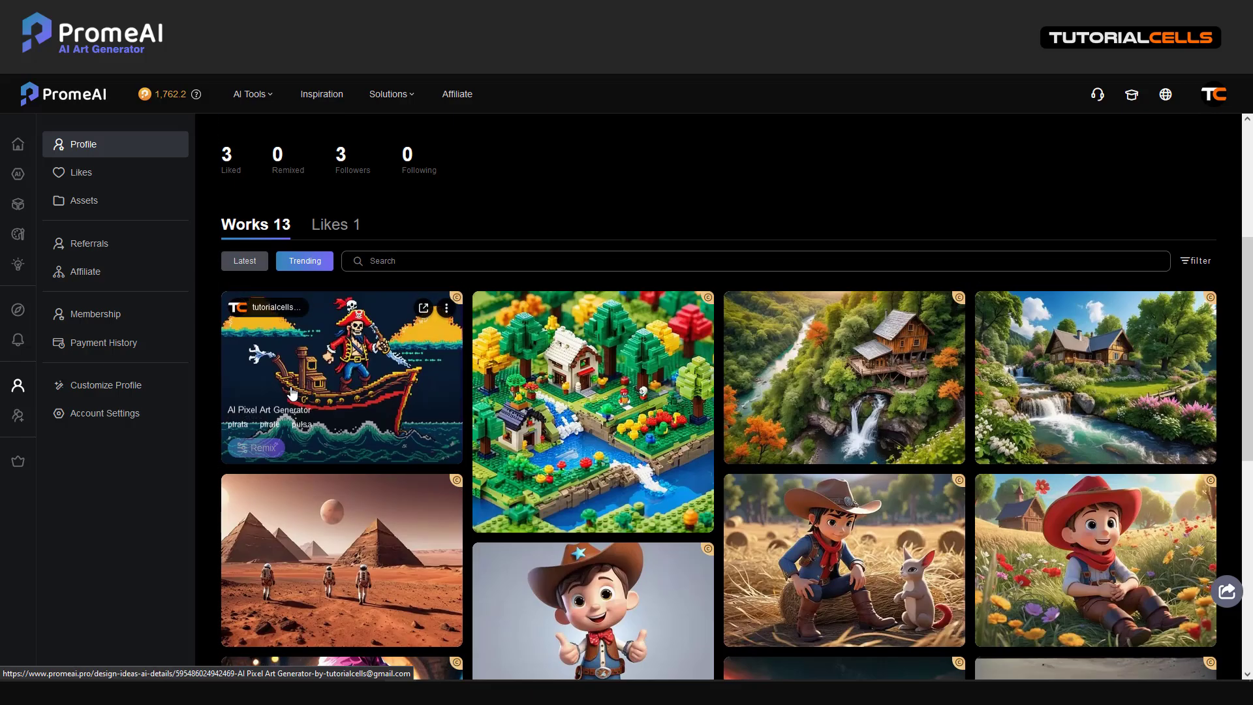
pyautogui.scroll(2, 315, 392)
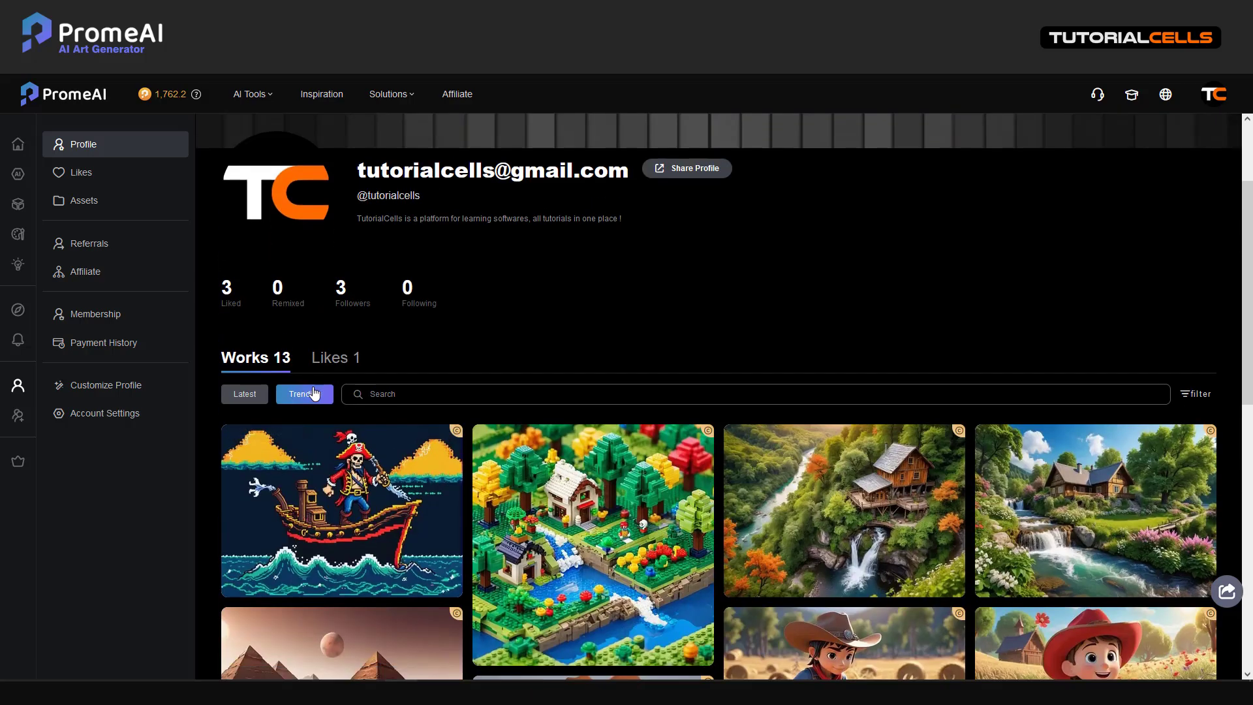
pyautogui.scroll(2, 314, 392)
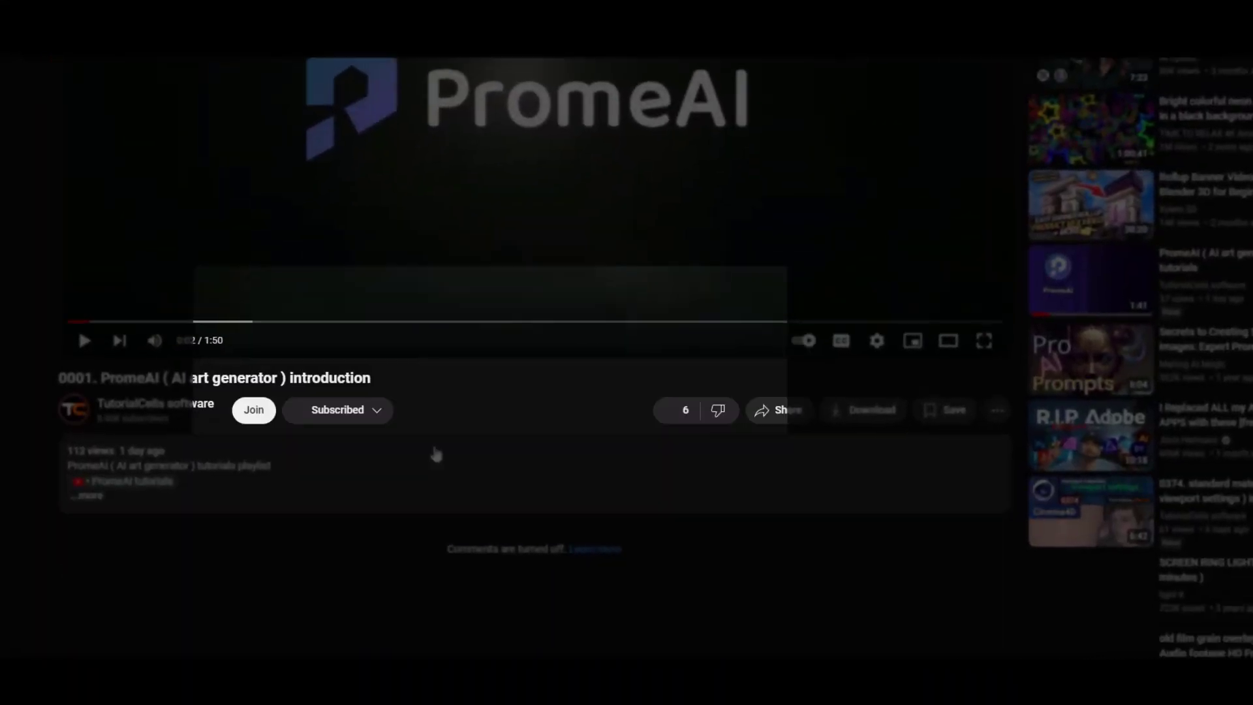
pyautogui.click(97, 288)
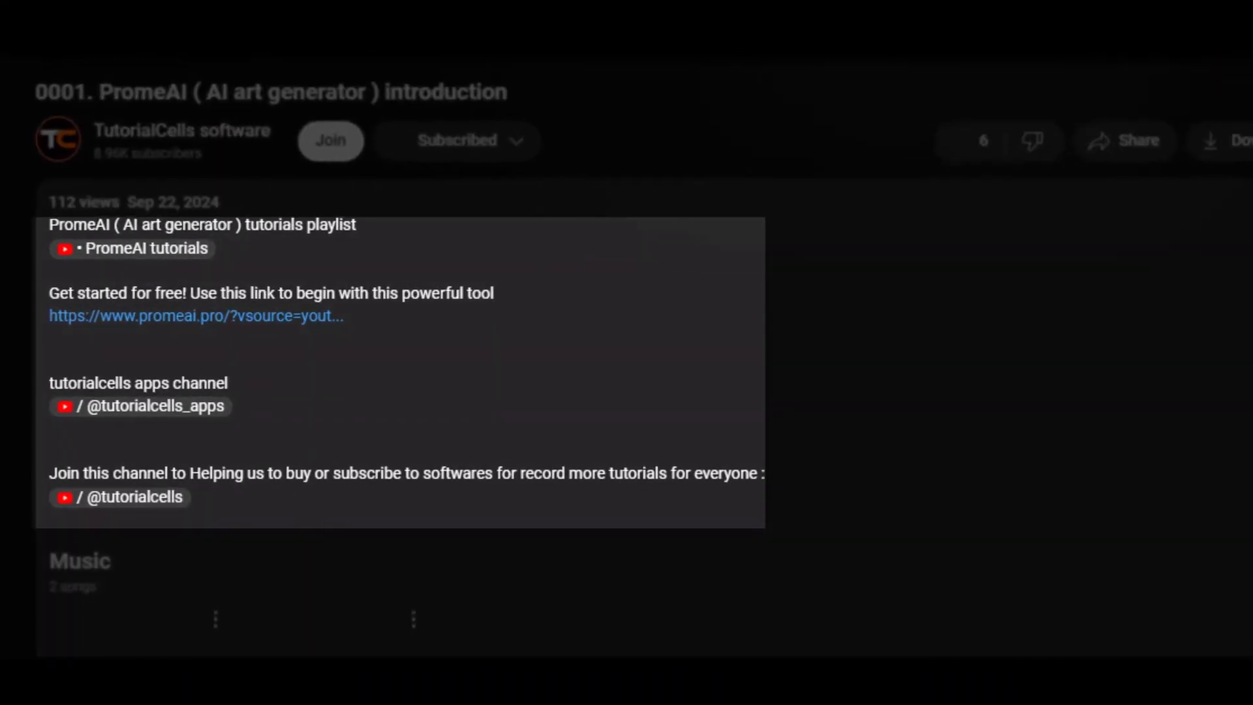
# Sign up to PromeAI with a Google account, reaching the 20-coin home dashboard
pyautogui.click(162, 325)
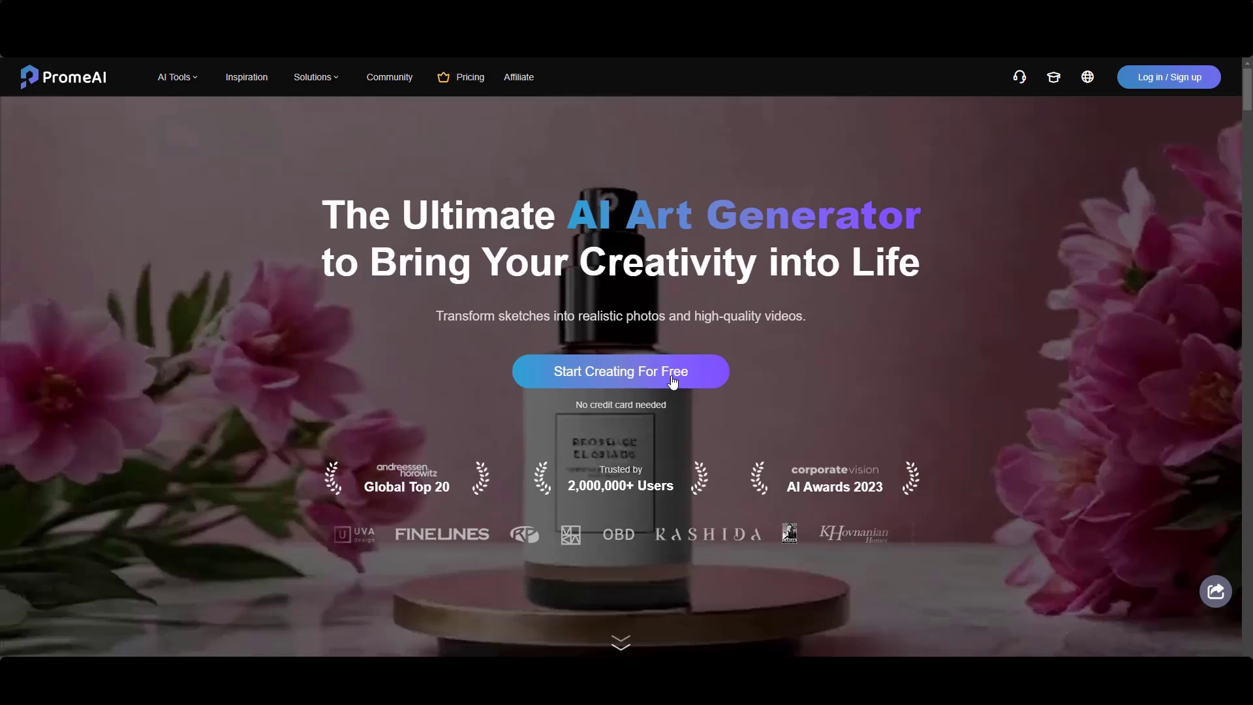
pyautogui.click(1148, 82)
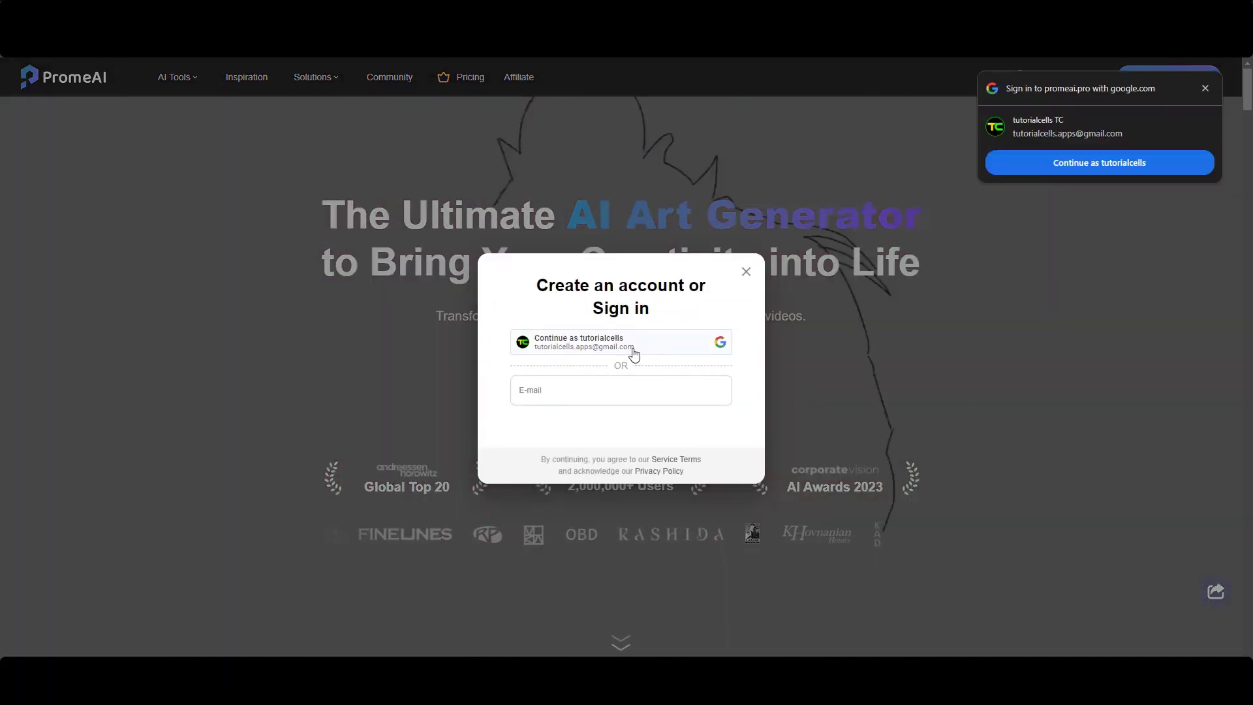
pyautogui.click(634, 354)
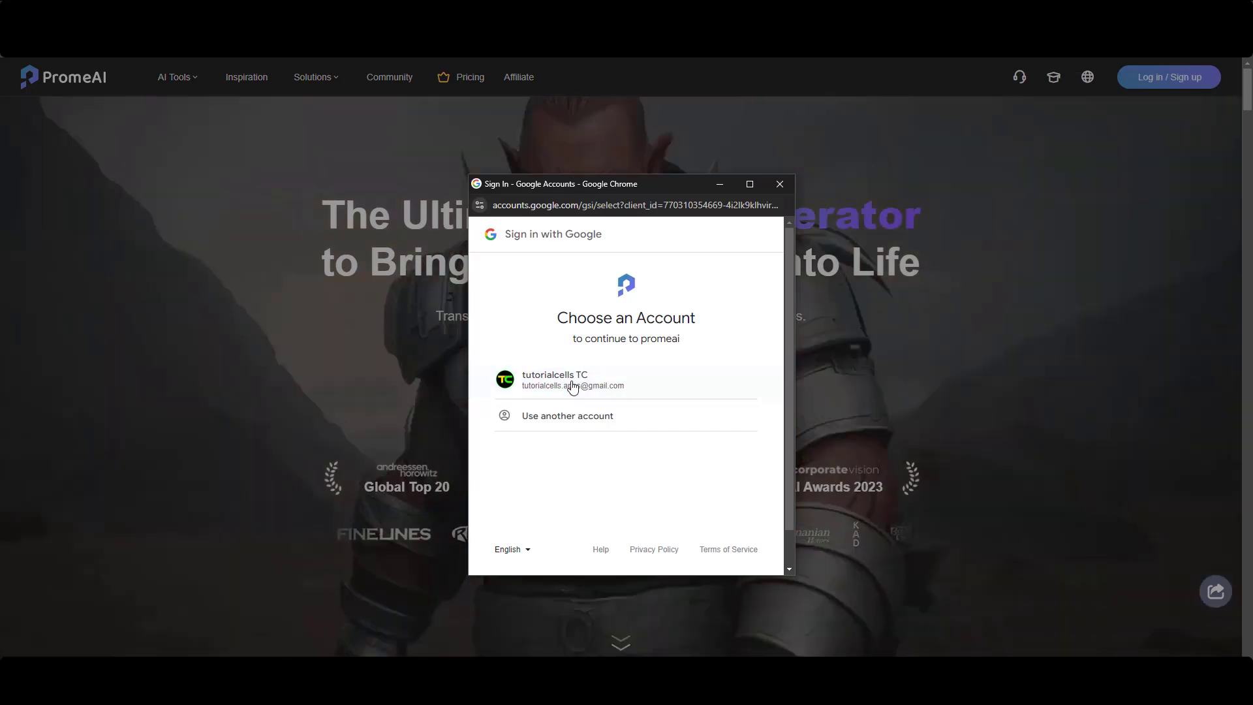
pyautogui.click(573, 385)
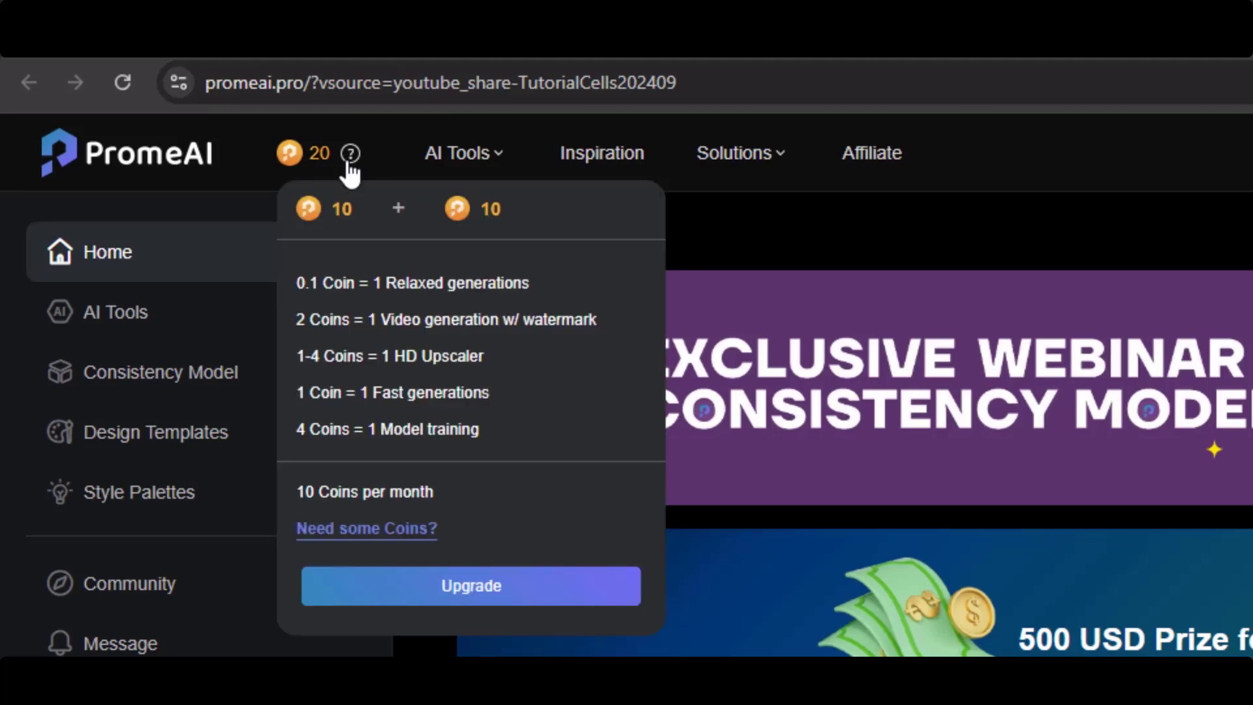
# Open the Upgrade pricing page and scroll through the Free, Base, Standard and Pro plans
pyautogui.click(366, 539)
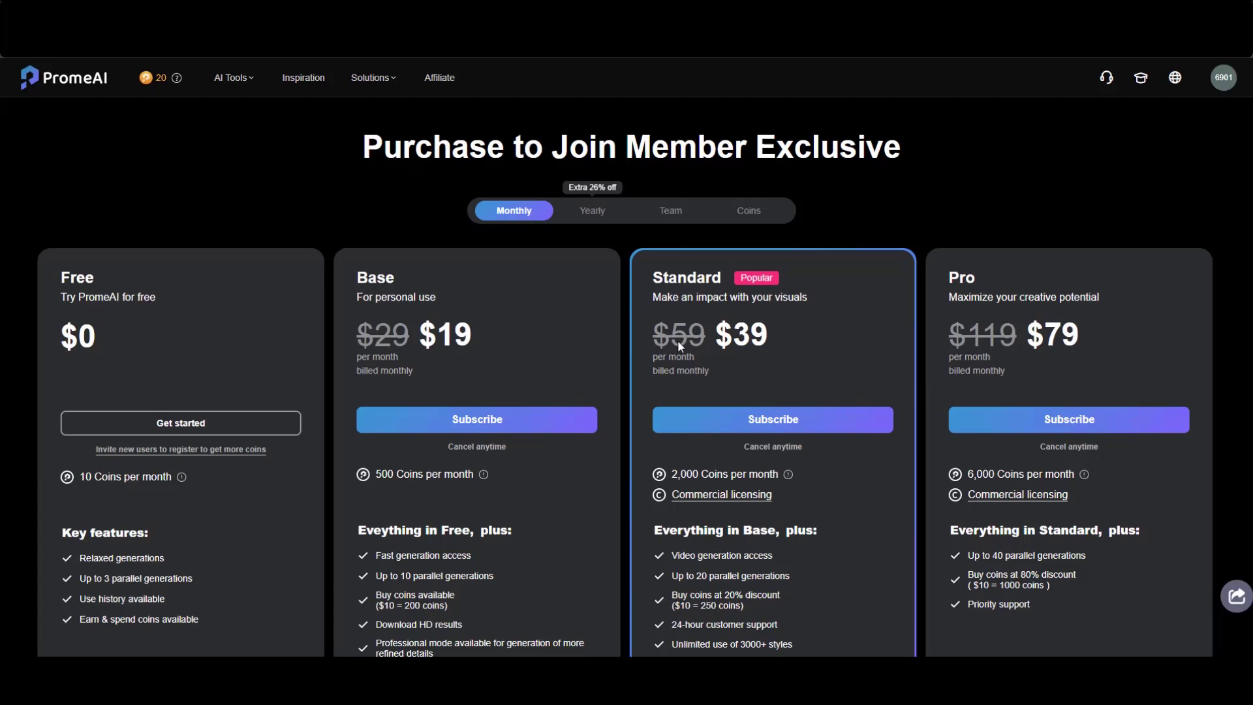
pyautogui.scroll(-1, 689, 346)
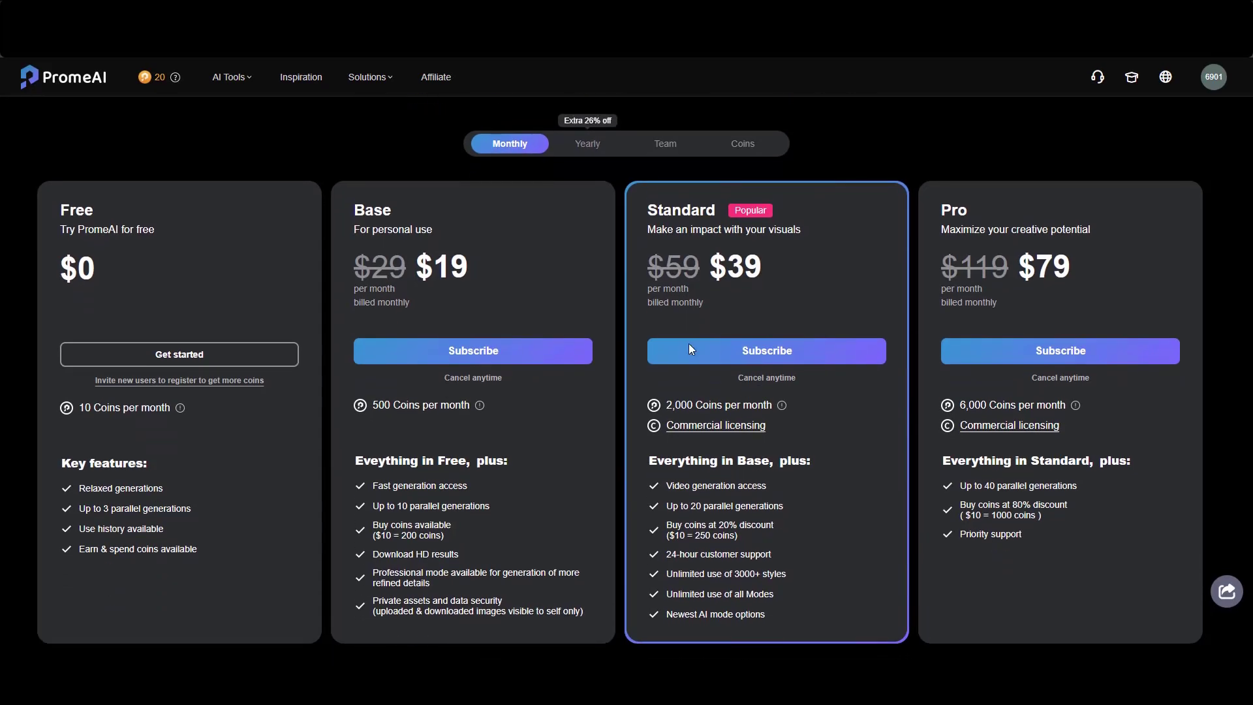
pyautogui.scroll(-1, 689, 351)
pyautogui.scroll(-1, 680, 347)
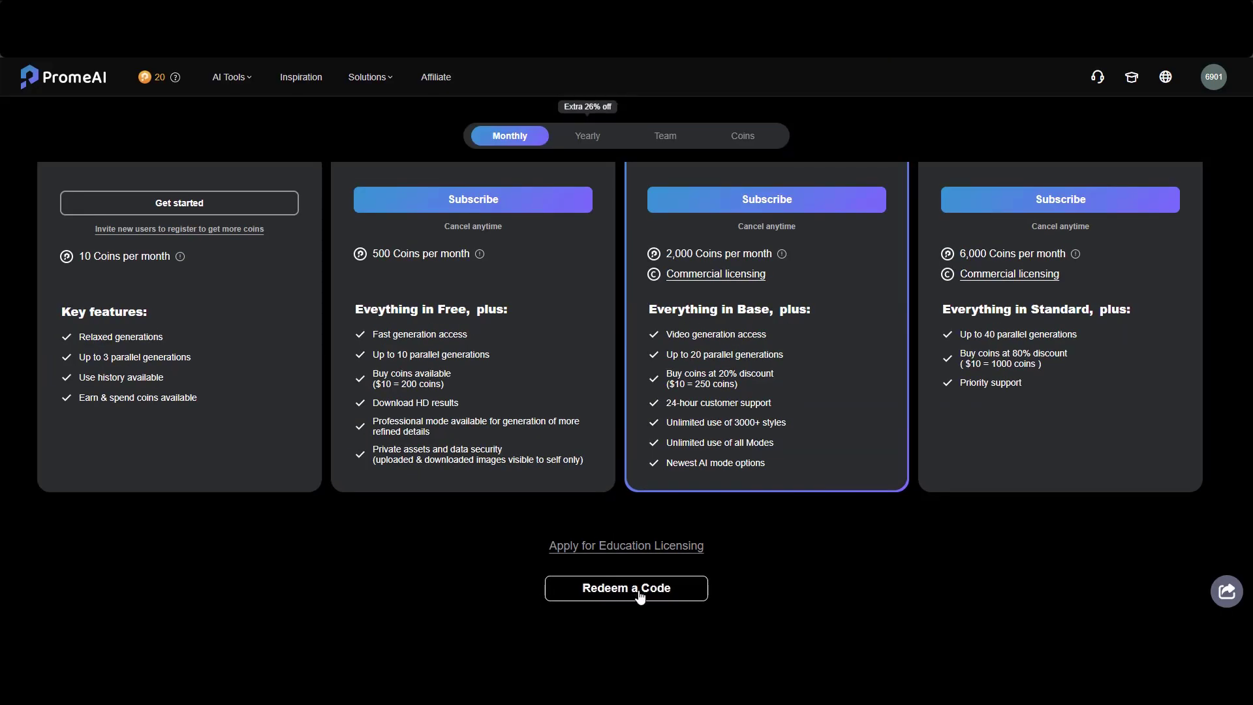
# Open the Redeem a Code gift page from the bottom of the pricing page
pyautogui.click(605, 595)
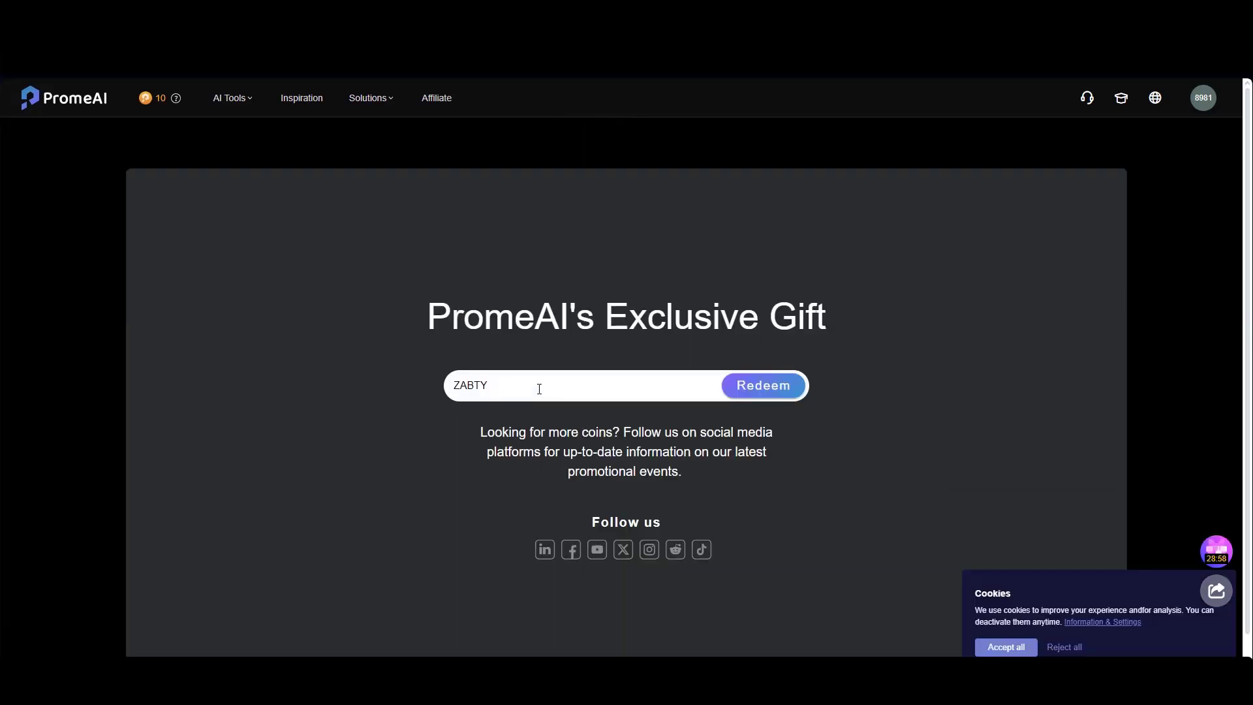